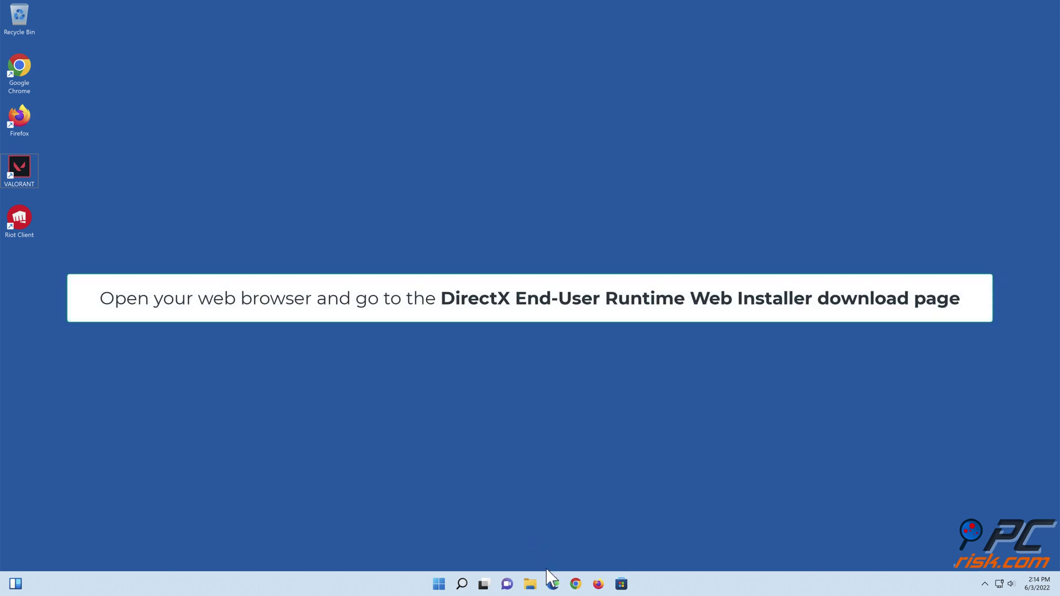
Step: In Edge, load the DirectX End-User Runtime Web Installer page and download dxwebsetup.exe
{"action": "left_click", "coordinate": [553, 584]}
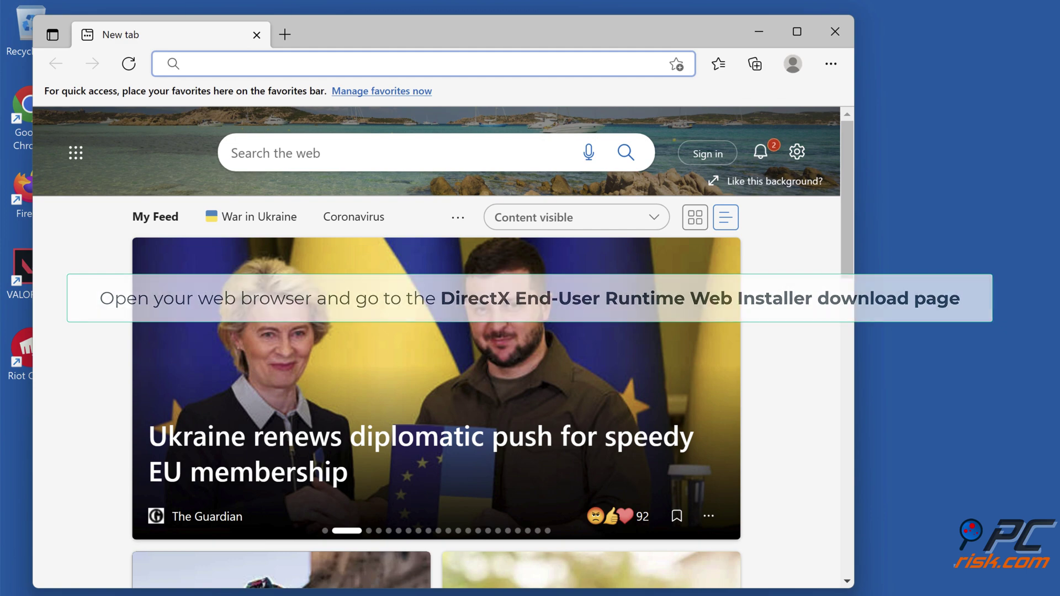
{"action": "type", "text": "https://www.microsoft.com/en-us/download/details.aspx?id=35"}
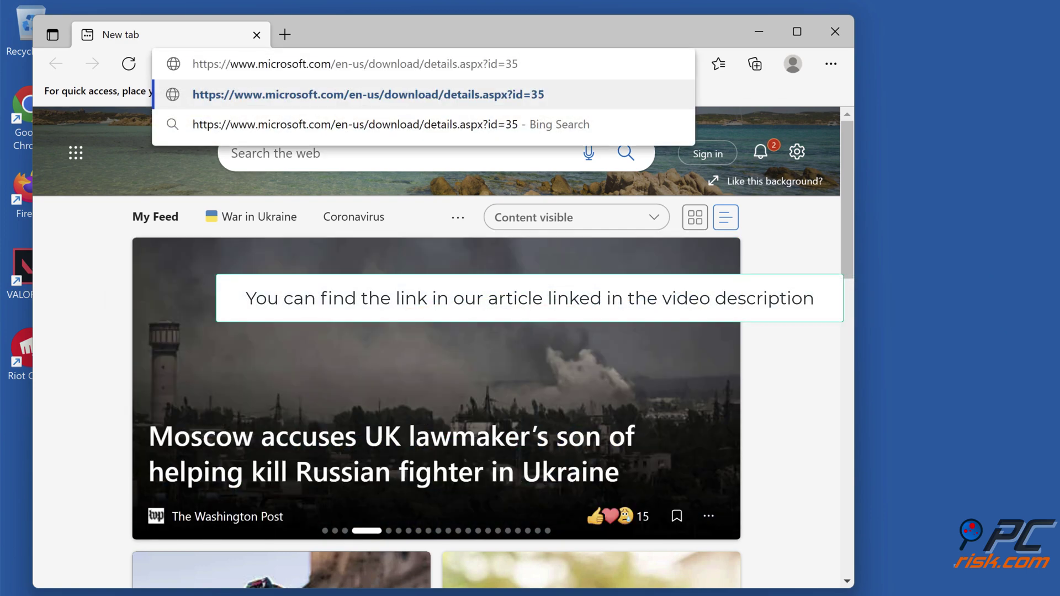
{"action": "key", "text": "Return"}
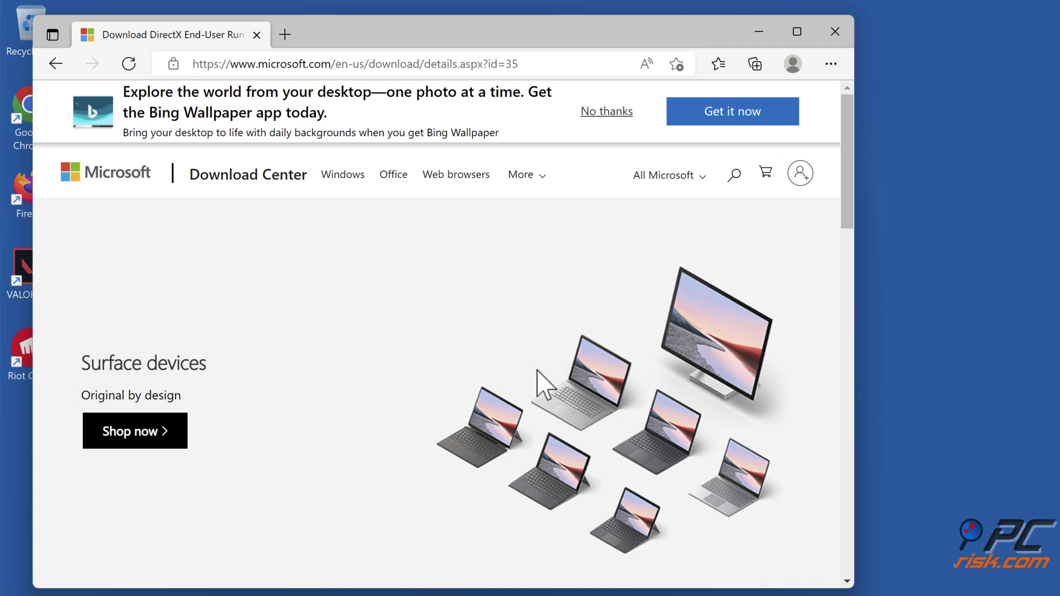
{"action": "scroll", "coordinate": [529, 369], "scroll_direction": "down", "scroll_amount": 9}
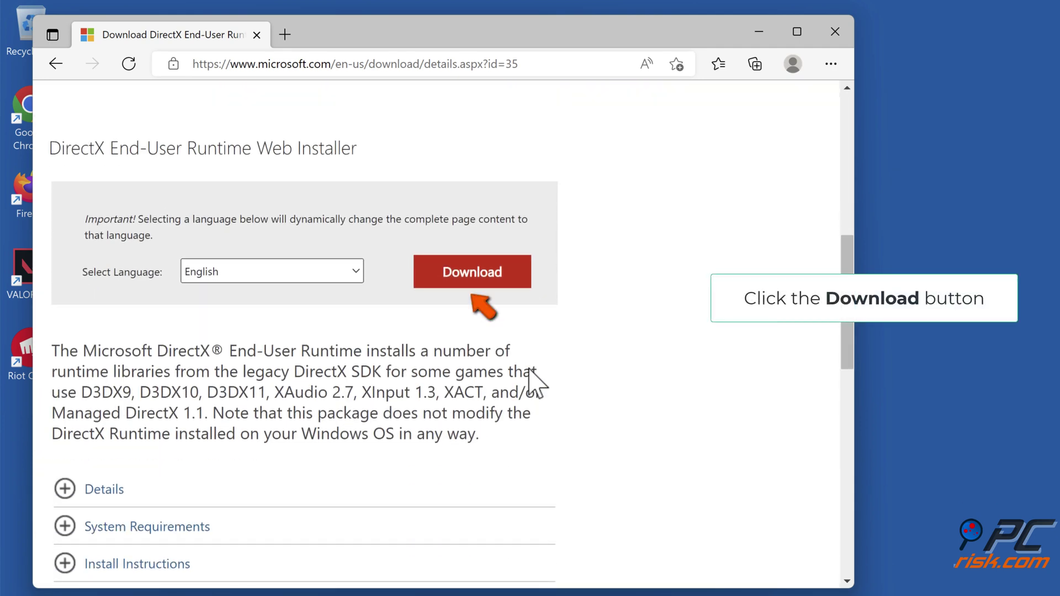
{"action": "left_click", "coordinate": [475, 281]}
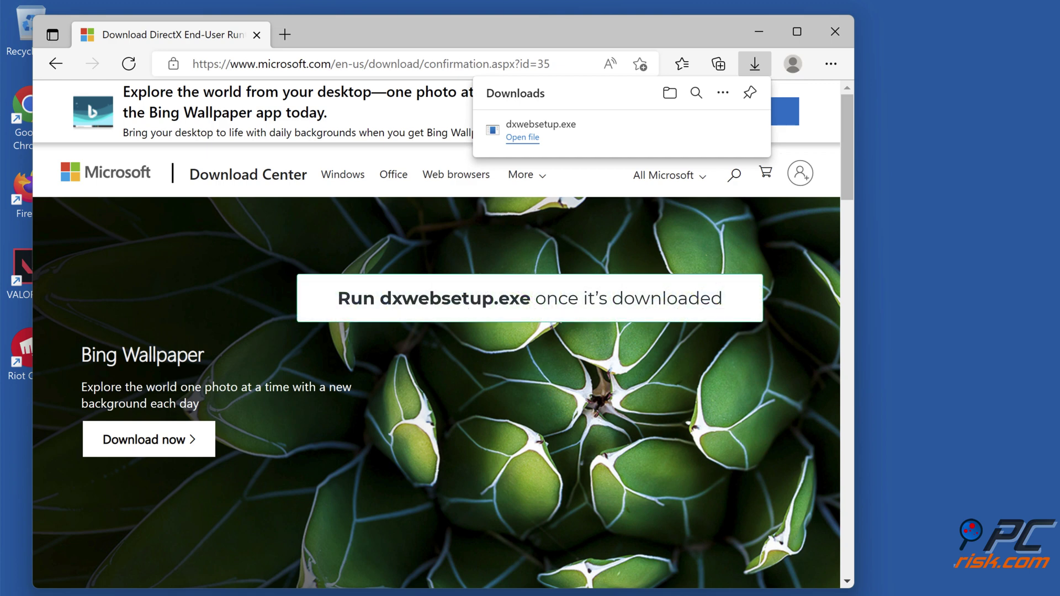
Step: Run dxwebsetup.exe, accept the licence, skip the Bing Bar, and install the DirectX runtime
{"action": "left_click", "coordinate": [514, 138]}
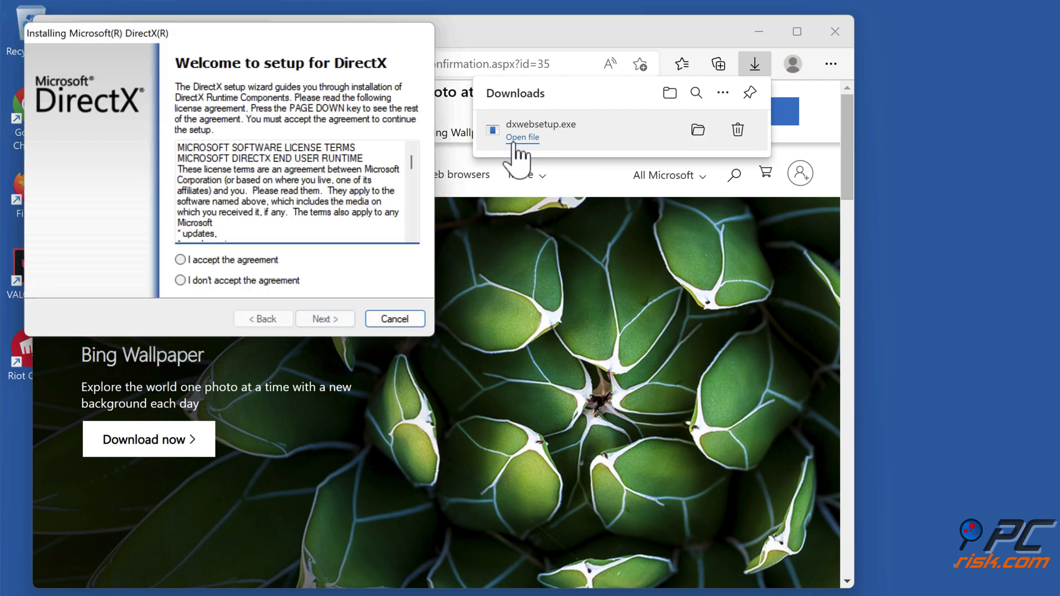
{"action": "left_click", "coordinate": [835, 32]}
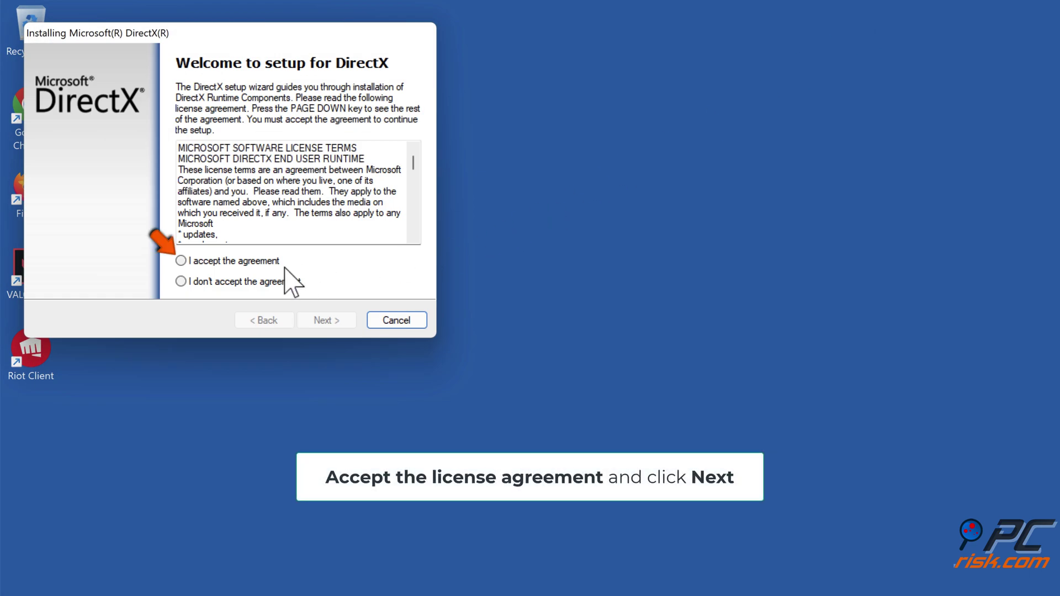
{"action": "left_click", "coordinate": [183, 262]}
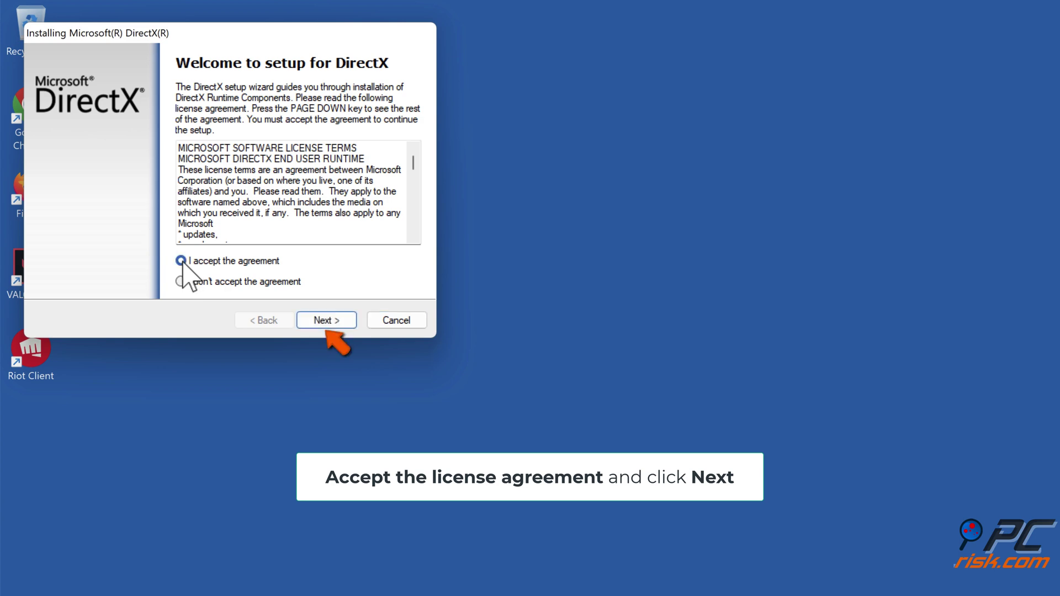
{"action": "left_click", "coordinate": [323, 321]}
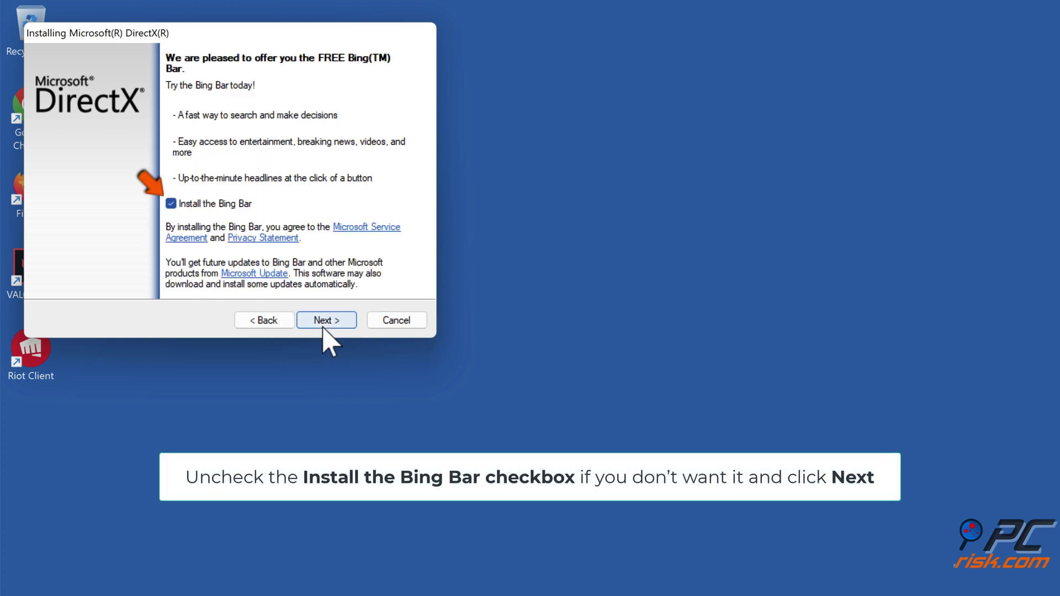
{"action": "left_click", "coordinate": [175, 210]}
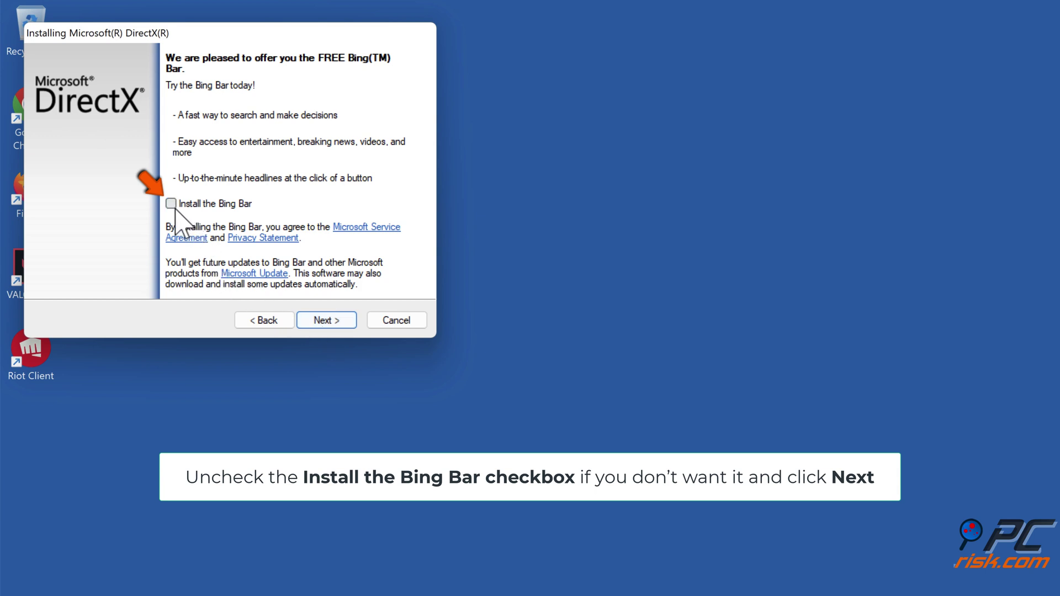
{"action": "left_click", "coordinate": [324, 325]}
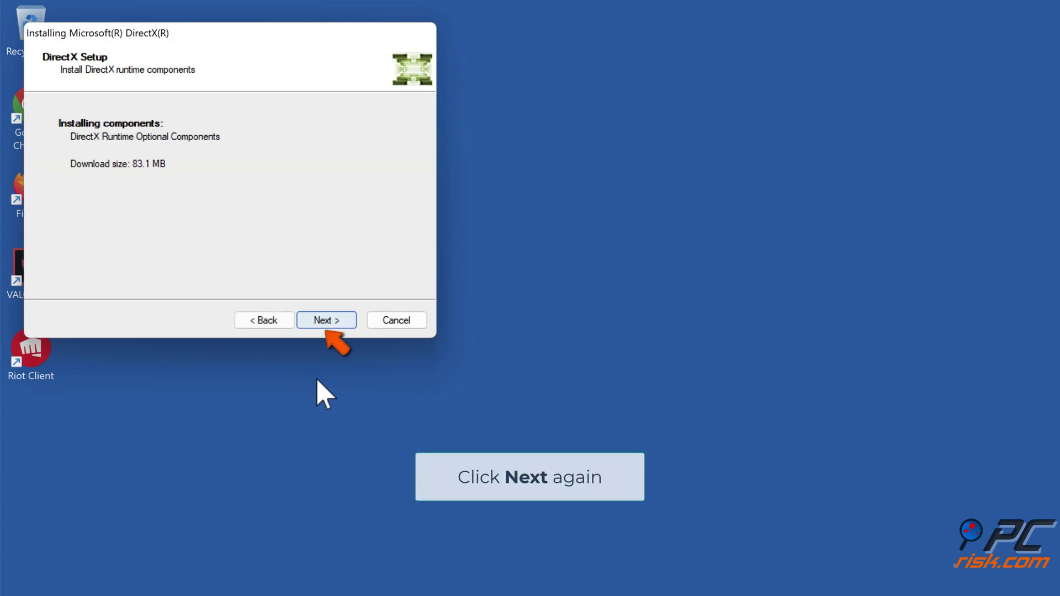
{"action": "left_click", "coordinate": [325, 328]}
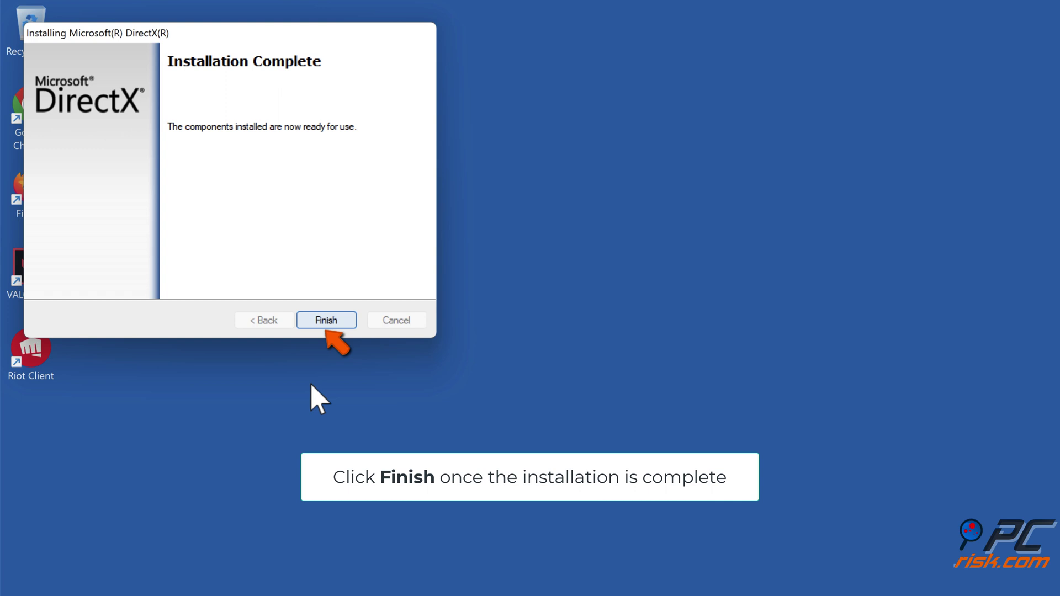
{"action": "left_click", "coordinate": [326, 321]}
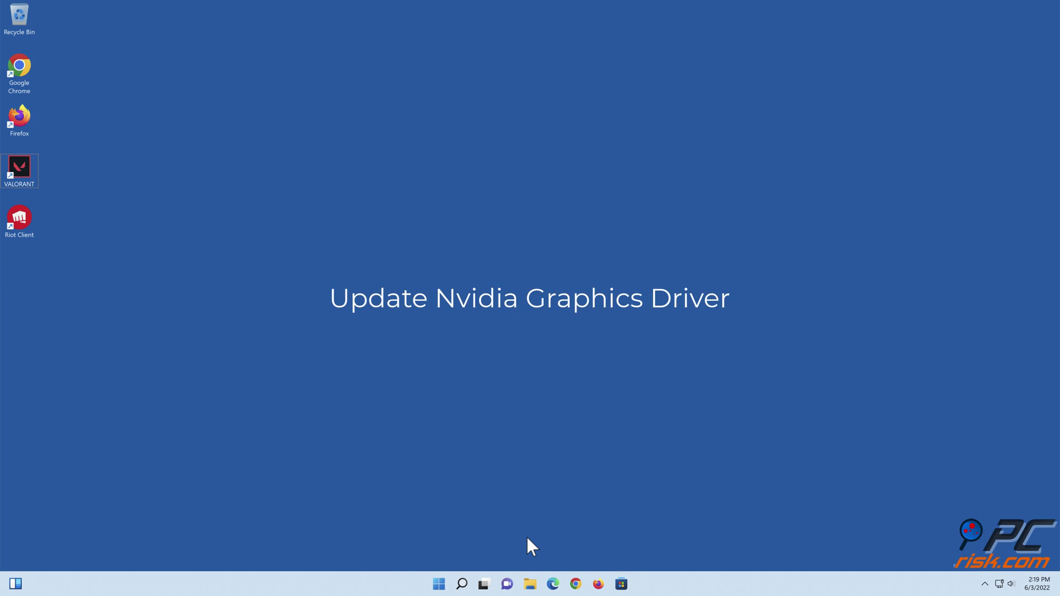
Step: Reopen Edge and load NVIDIA's Driver Downloads page from the pasted address
{"action": "left_click", "coordinate": [553, 583]}
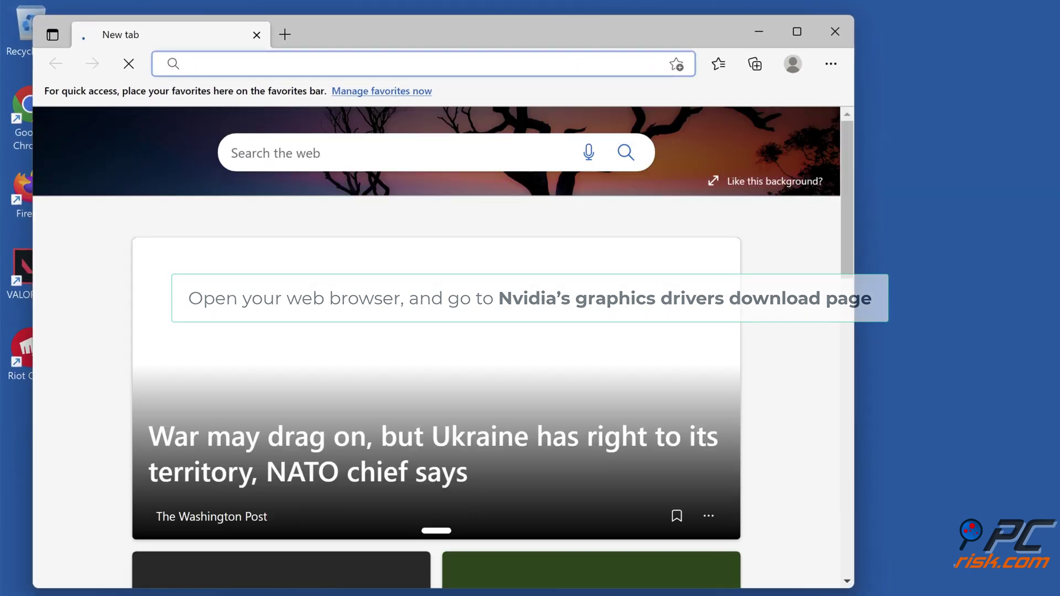
{"action": "type", "text": "https://www.nvidia.com/Download/index.aspx?lang=en-us"}
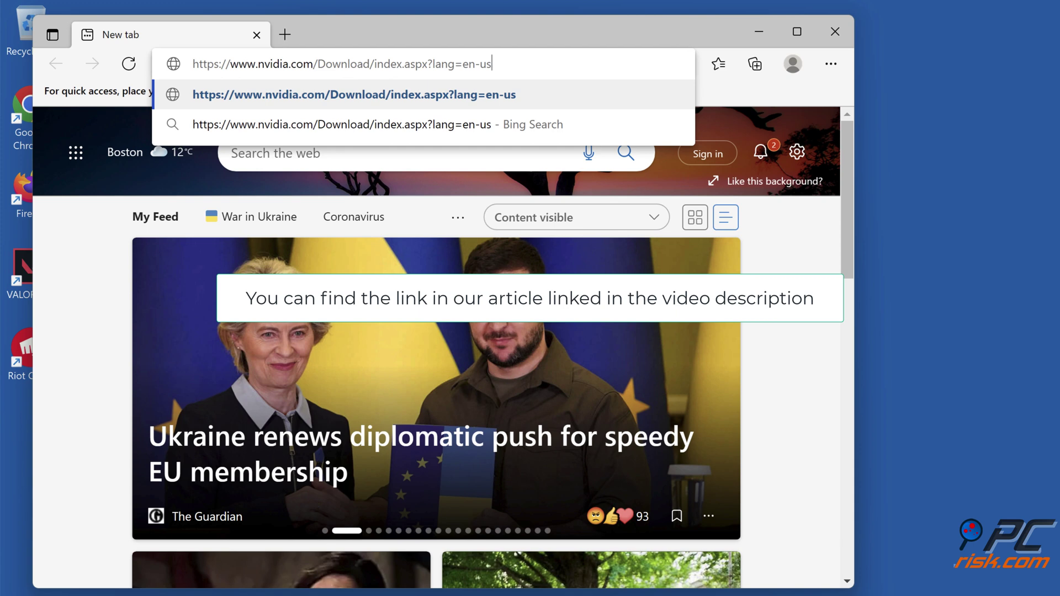
{"action": "key", "text": "Return"}
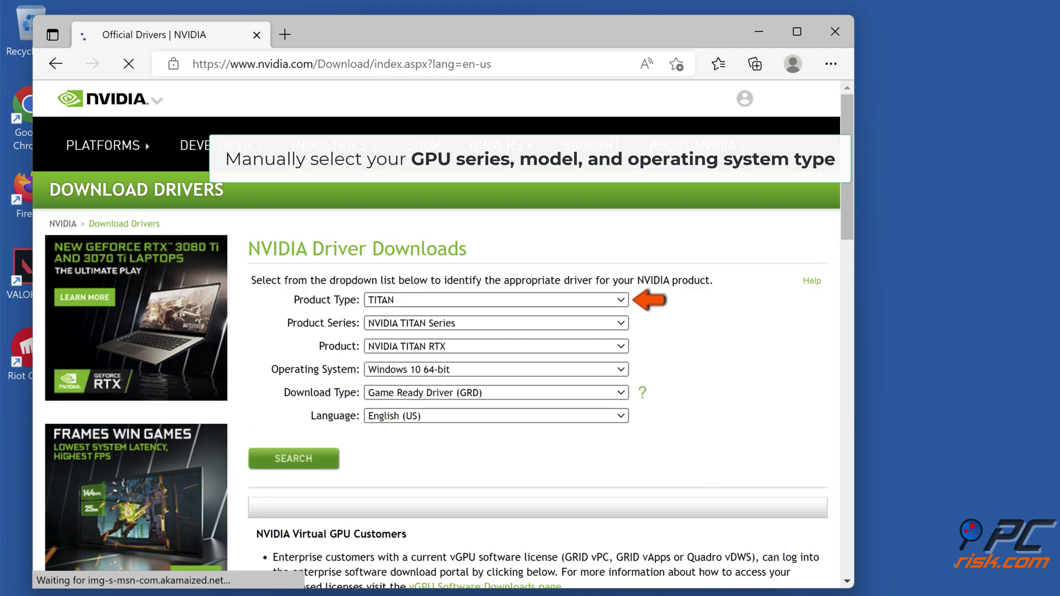
Step: Search NVIDIA drivers for GeForce, RTX 30 Series, GeForce RTX 3080 on Windows 11
{"action": "left_click", "coordinate": [623, 302]}
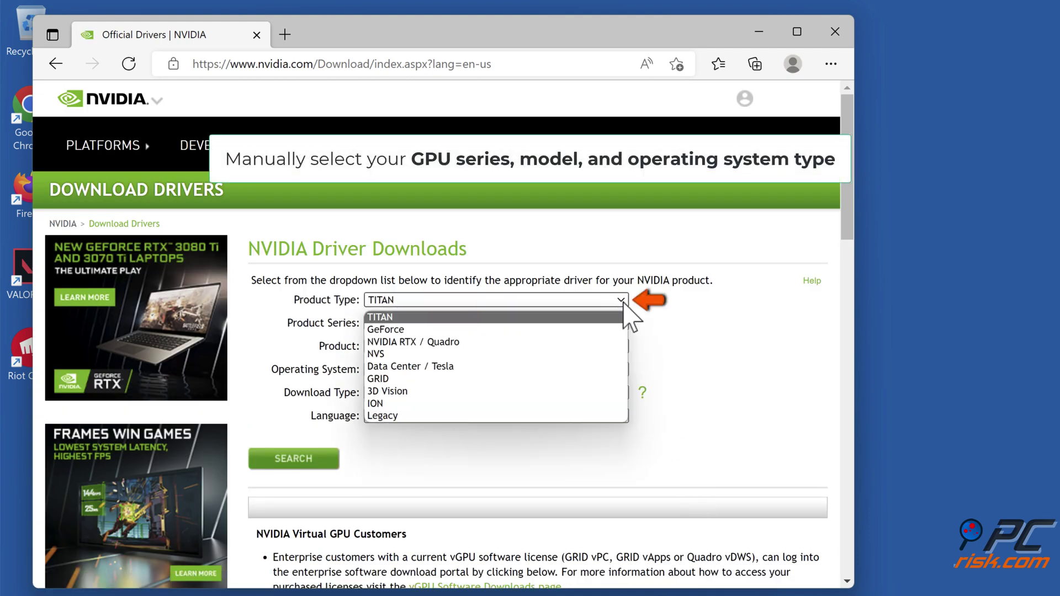
{"action": "left_click", "coordinate": [394, 330]}
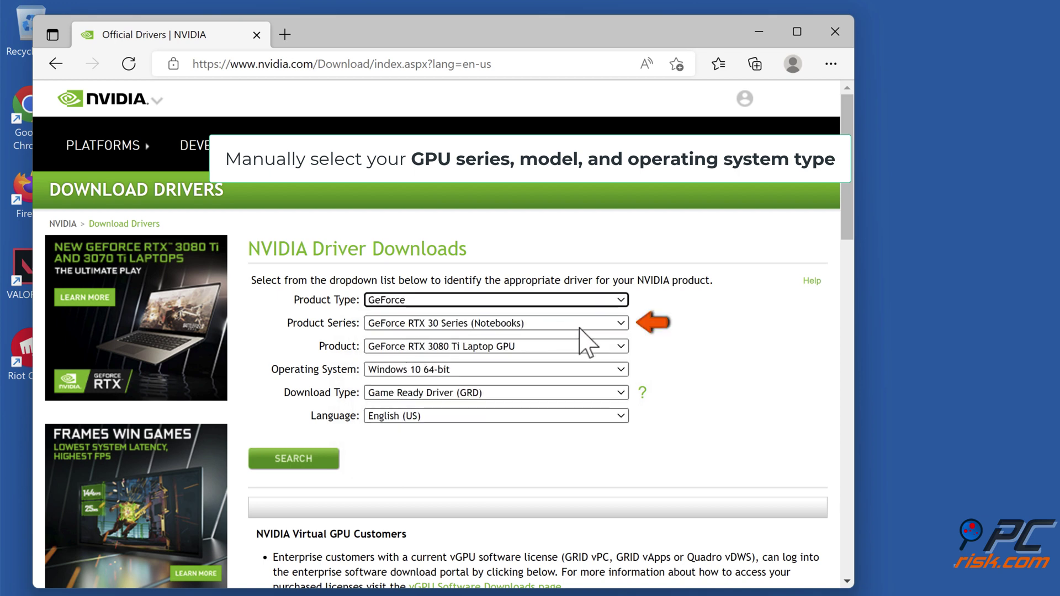
{"action": "left_click", "coordinate": [621, 324]}
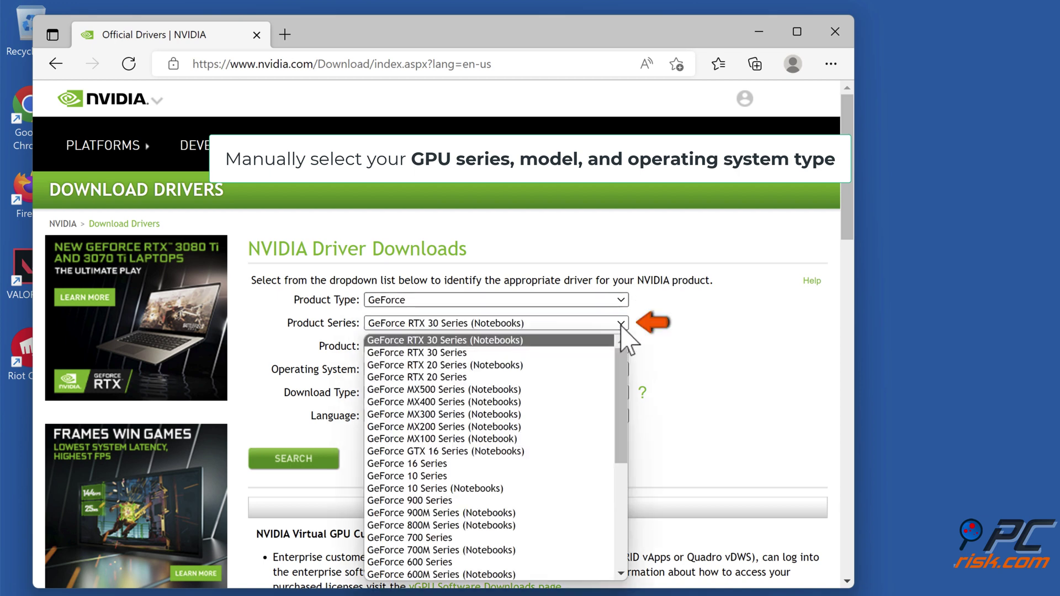
{"action": "left_click", "coordinate": [453, 354]}
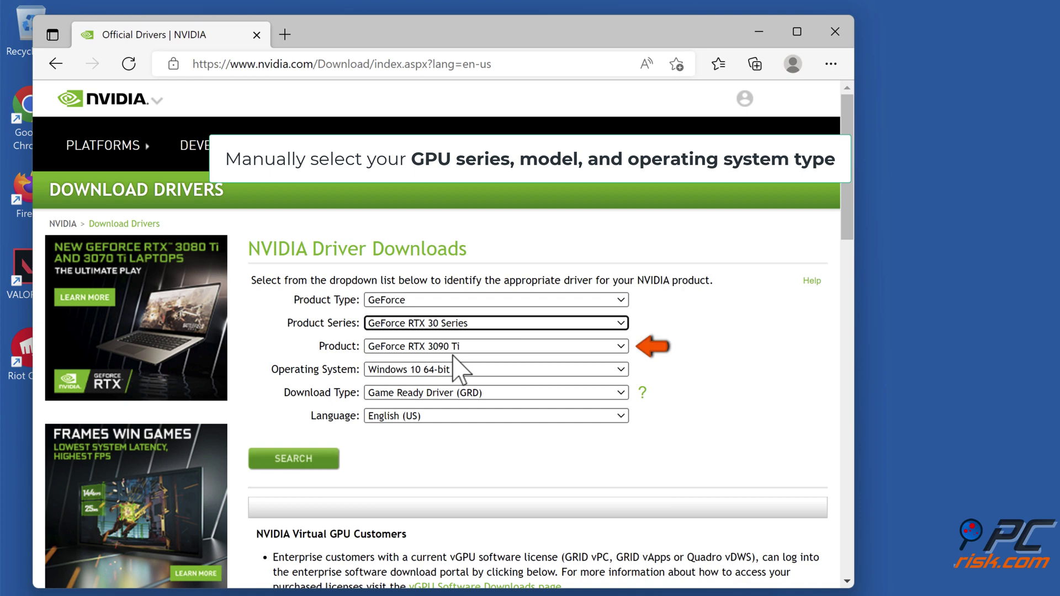
{"action": "left_click", "coordinate": [620, 346]}
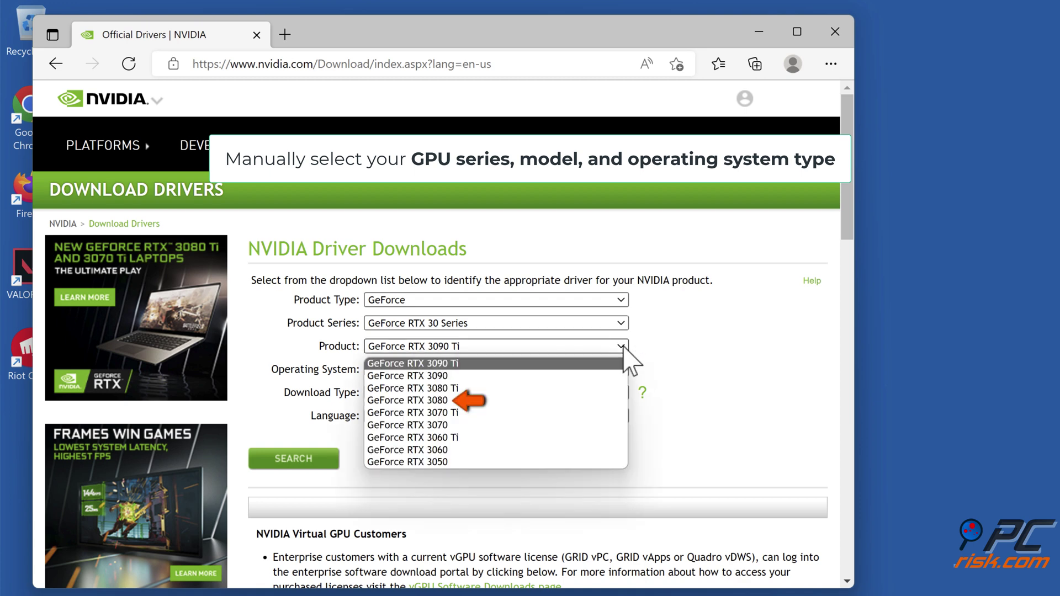
{"action": "left_click", "coordinate": [424, 401]}
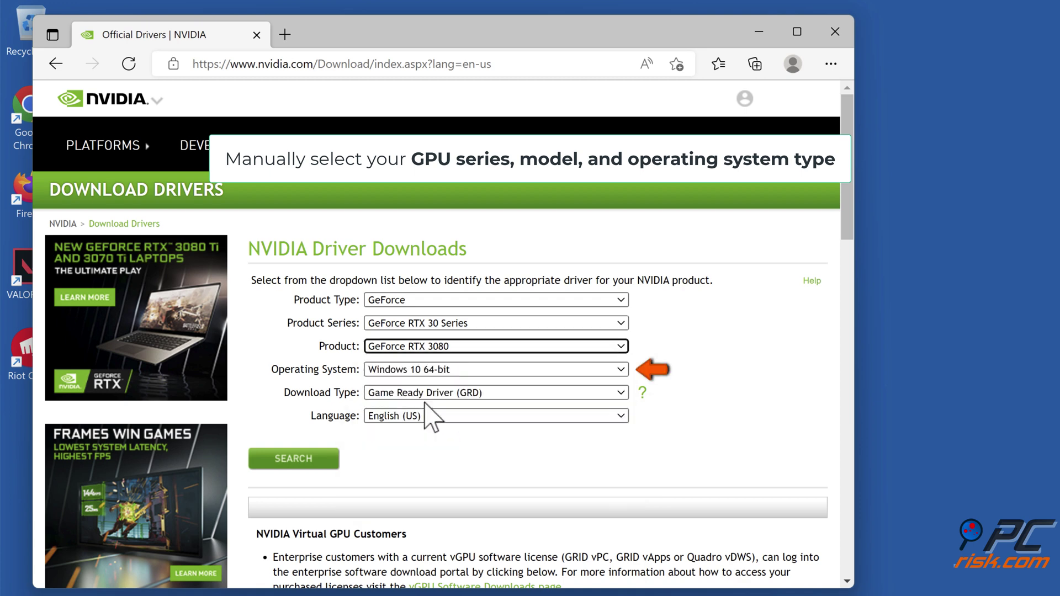
{"action": "left_click", "coordinate": [451, 370]}
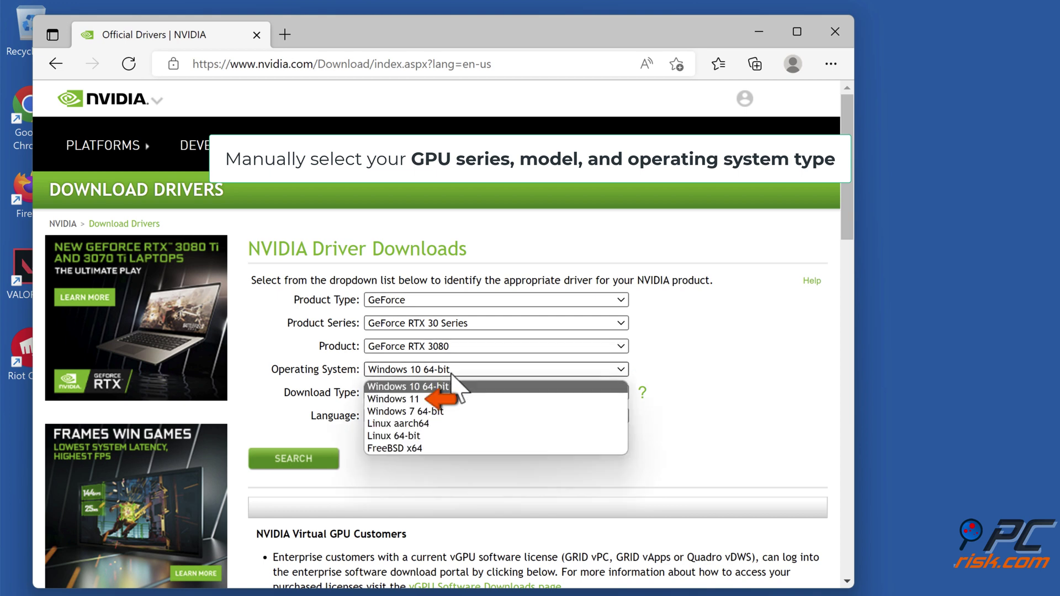
{"action": "left_click", "coordinate": [407, 399]}
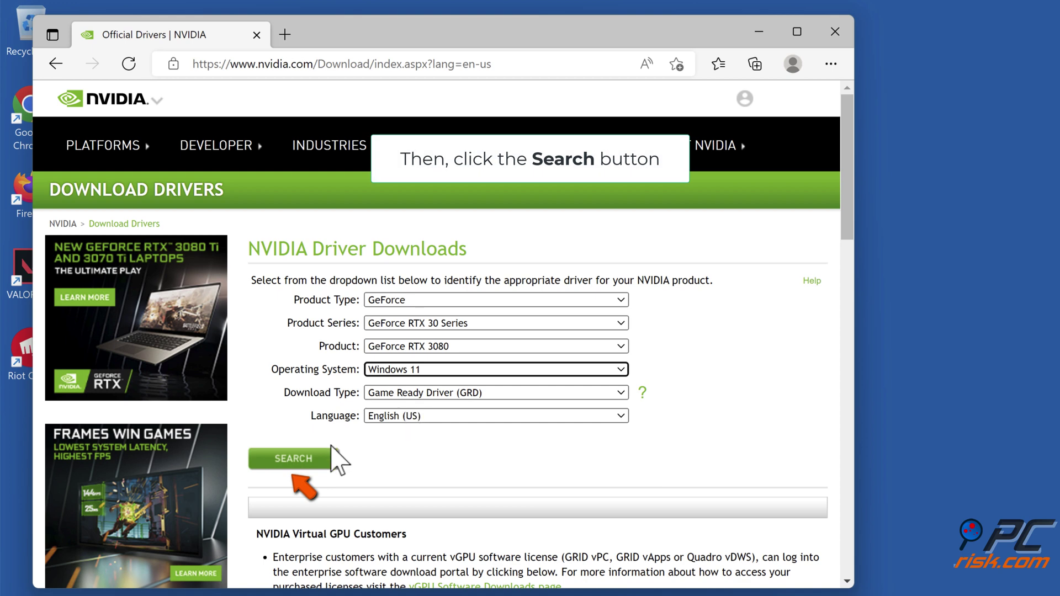
{"action": "left_click", "coordinate": [293, 462]}
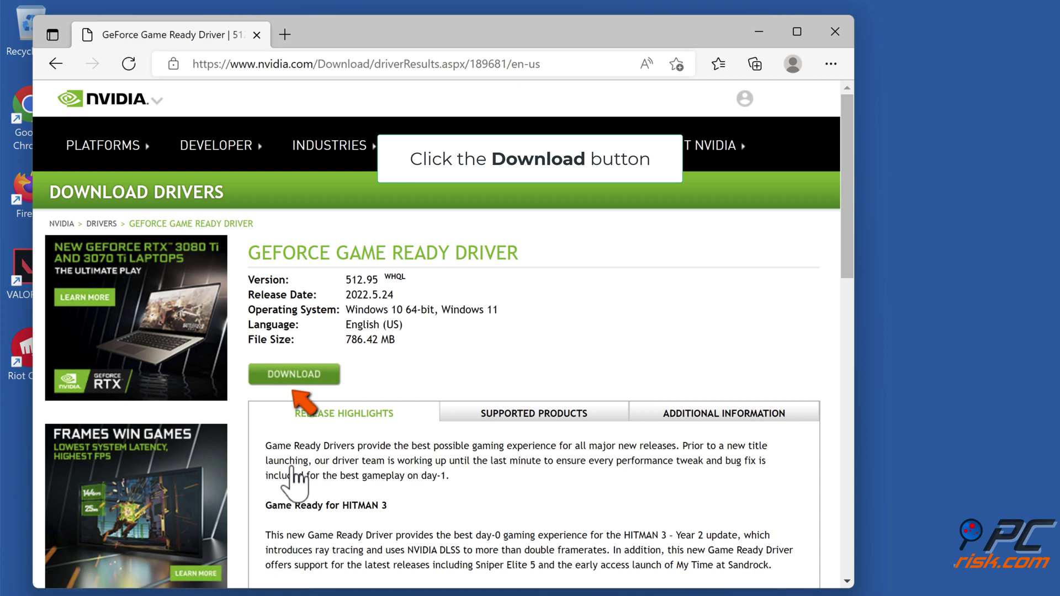
Step: Download the 786 MB GeForce Game Ready 512.95 driver and check its progress
{"action": "left_click", "coordinate": [297, 380]}
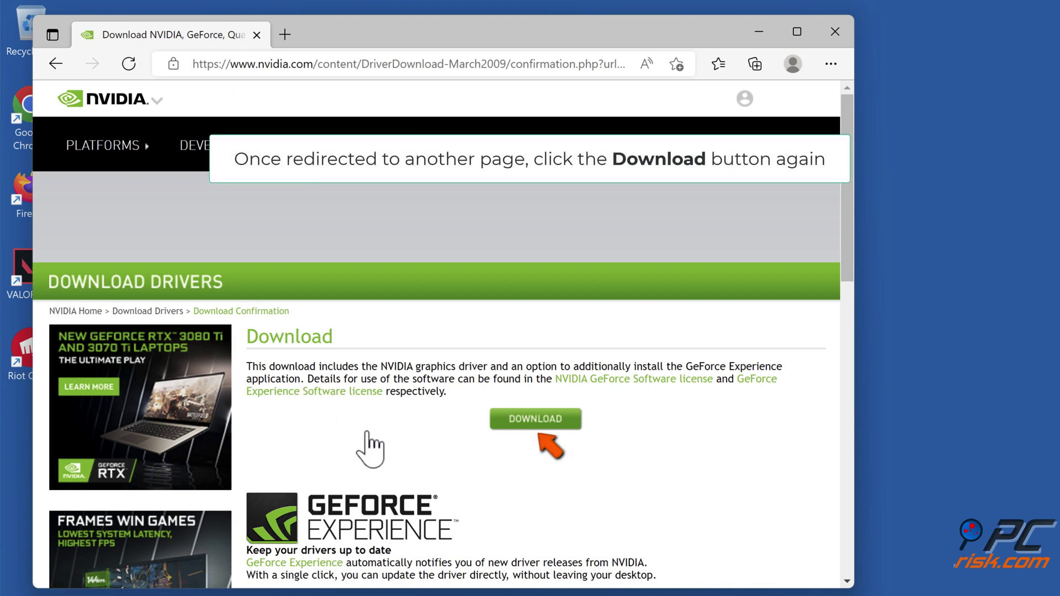
{"action": "left_click", "coordinate": [534, 432]}
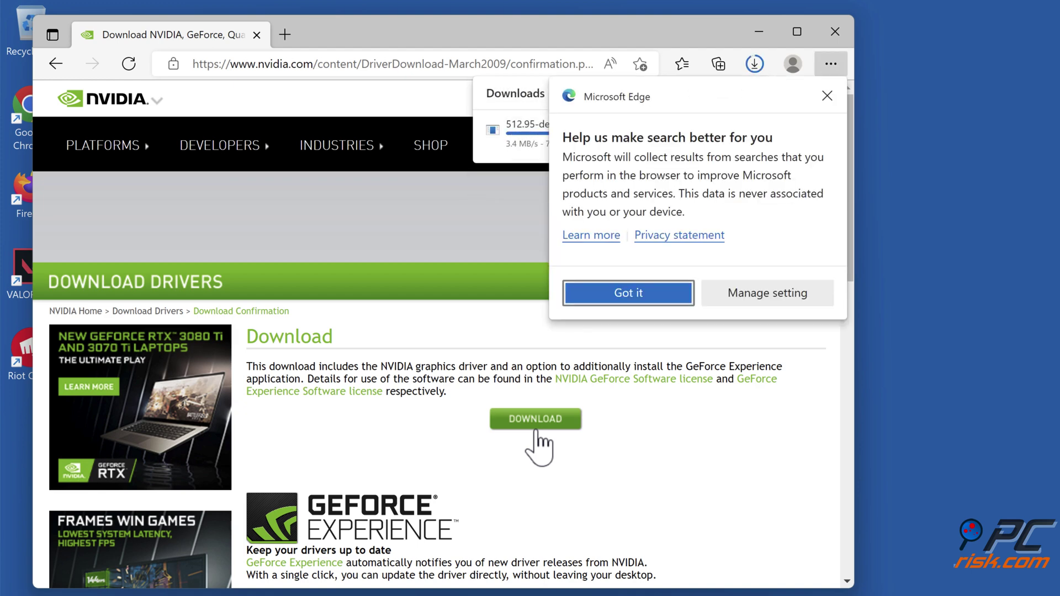
{"action": "left_click", "coordinate": [826, 98]}
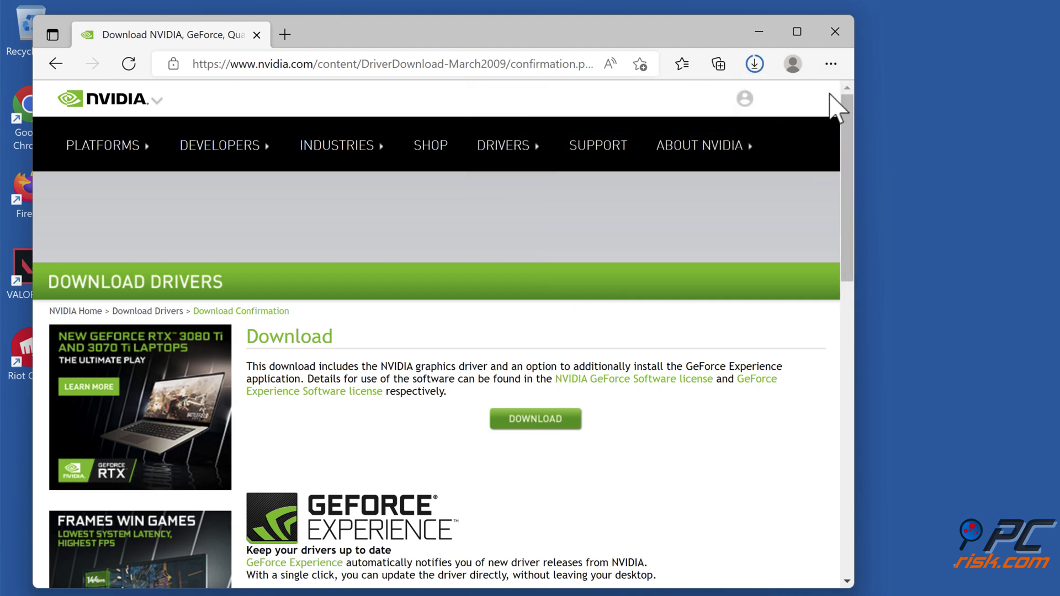
{"action": "left_click", "coordinate": [755, 64]}
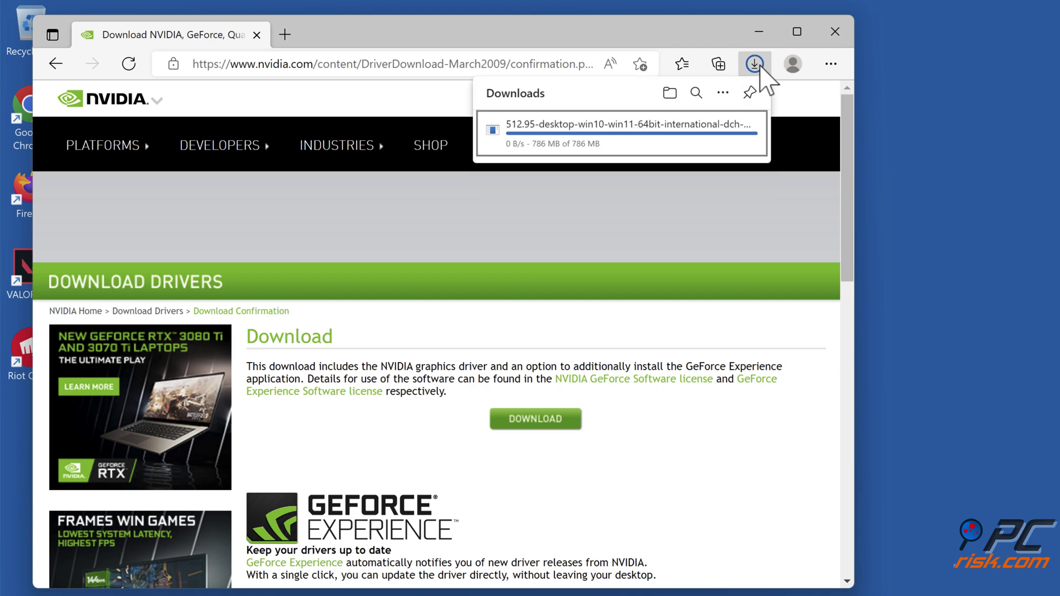
Step: Show the 805,295 KB NVIDIA 512.95 installer in Downloads, then close Explorer and Edge
{"action": "left_click", "coordinate": [669, 91]}
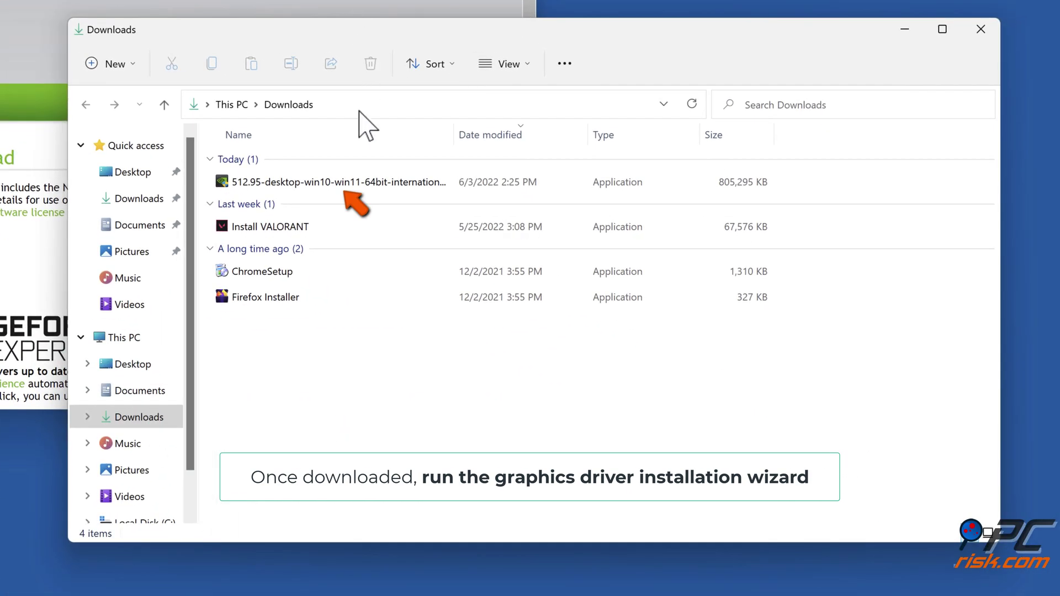
{"action": "left_click", "coordinate": [346, 187]}
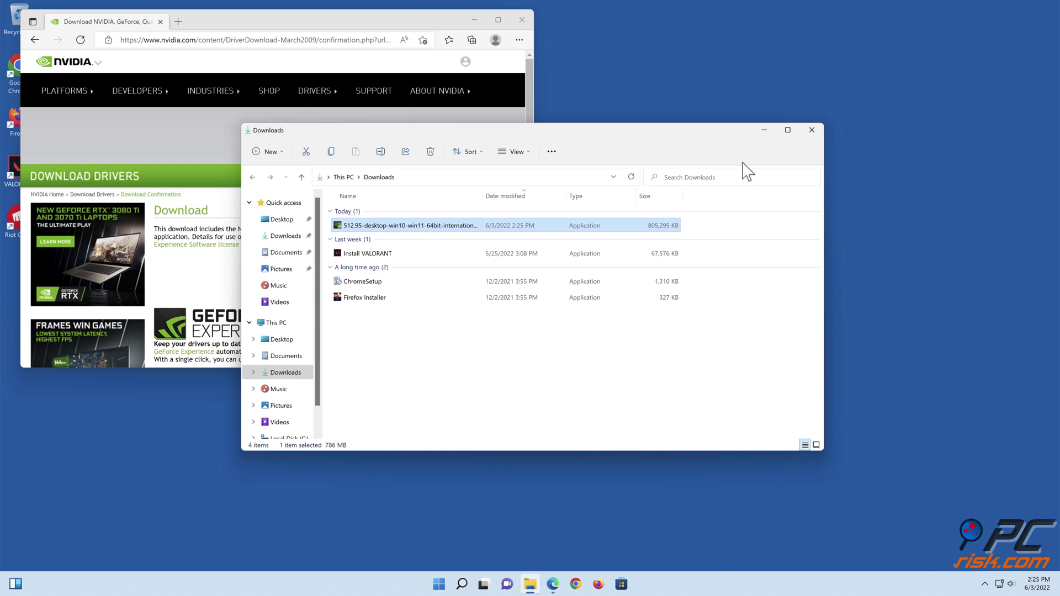
{"action": "left_click", "coordinate": [809, 131]}
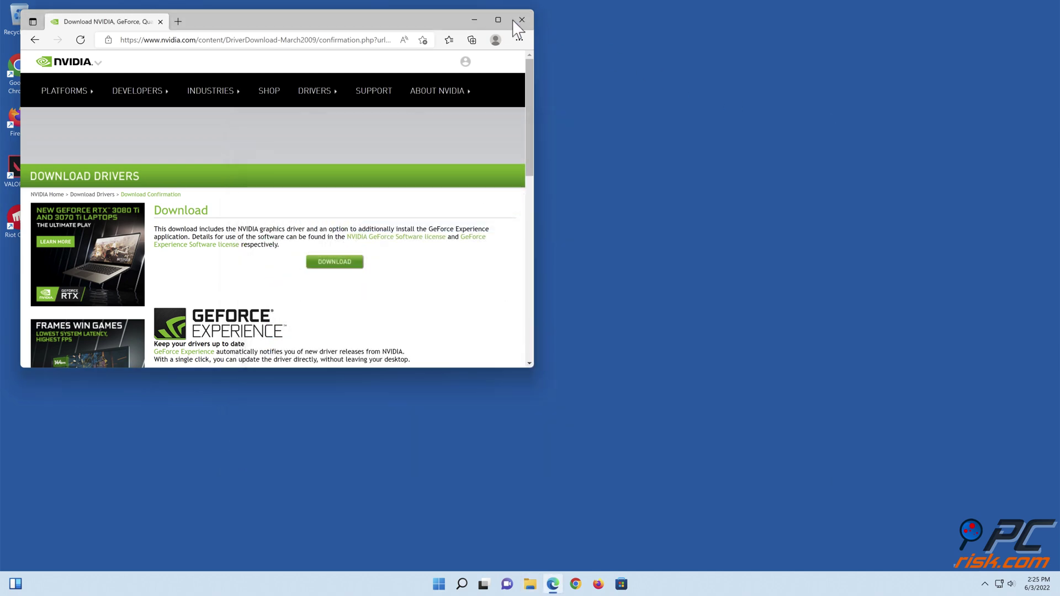
{"action": "left_click", "coordinate": [521, 21]}
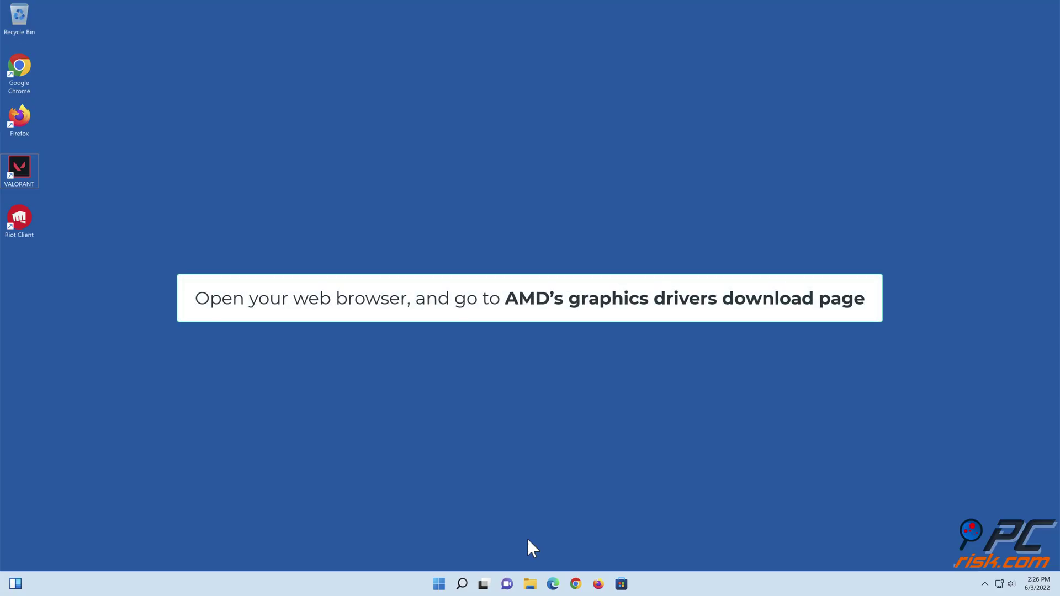
Step: Reopen Edge and load AMD's Drivers and Support page at amd.com/en/support
{"action": "left_click", "coordinate": [553, 584]}
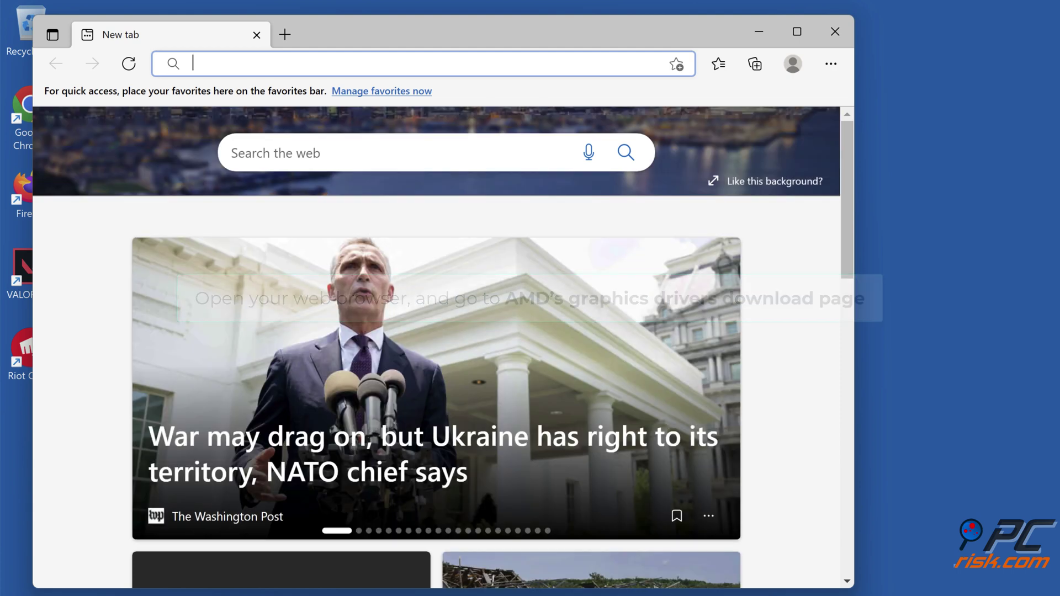
{"action": "type", "text": "https://www.amd.com/en/support"}
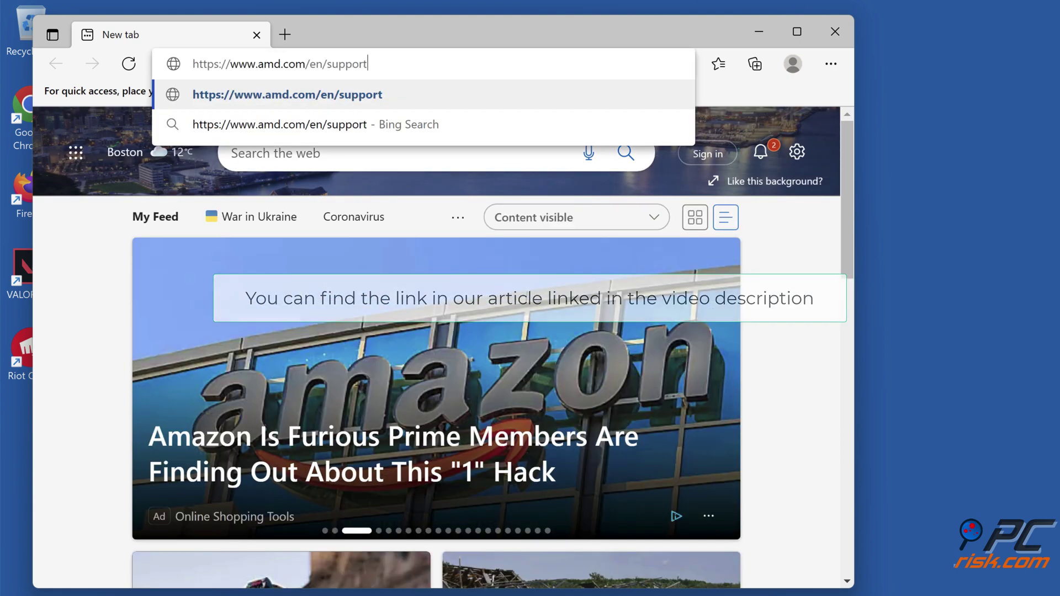
{"action": "key", "text": "Return"}
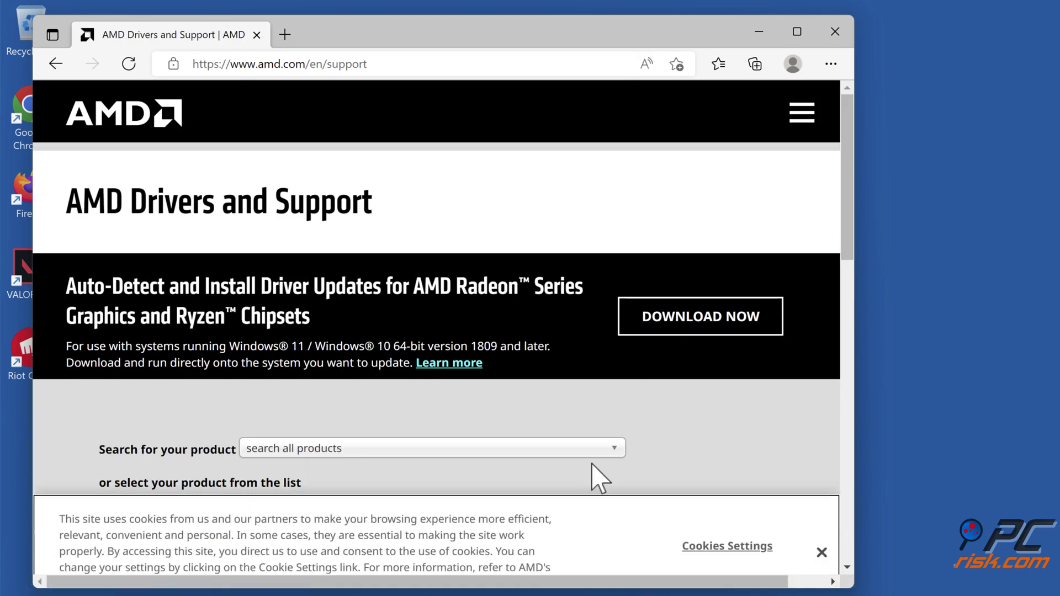
Step: Dismiss the cookie notice and submit Graphics > RX 6000 Series > RX 6800 Series > RX 6800
{"action": "left_click", "coordinate": [822, 519]}
{"action": "scroll", "coordinate": [602, 505], "scroll_direction": "down", "scroll_amount": 3}
{"action": "scroll", "coordinate": [607, 516], "scroll_direction": "down", "scroll_amount": 1}
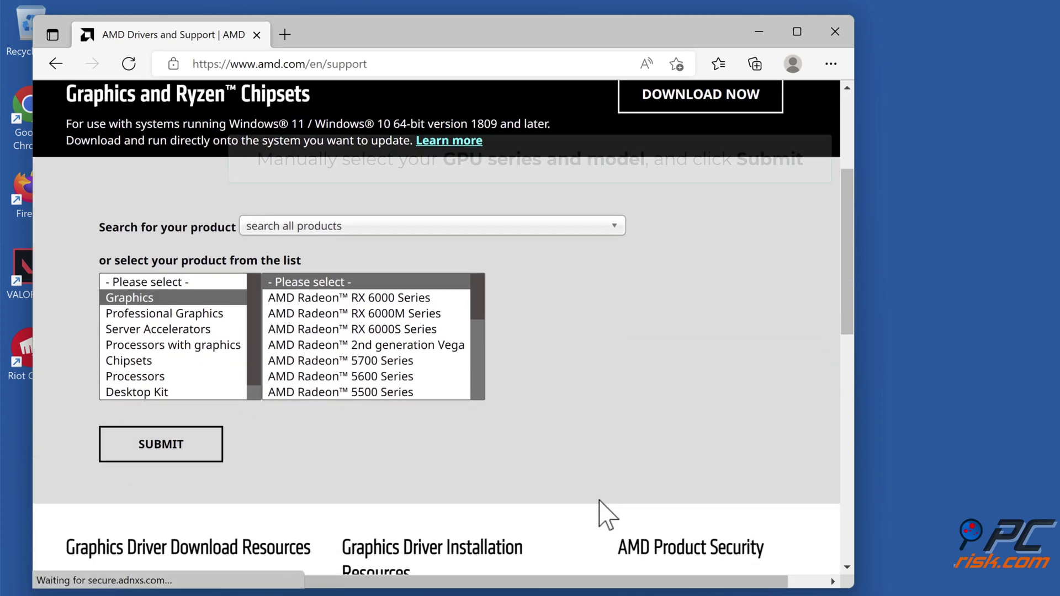
{"action": "left_click", "coordinate": [393, 298]}
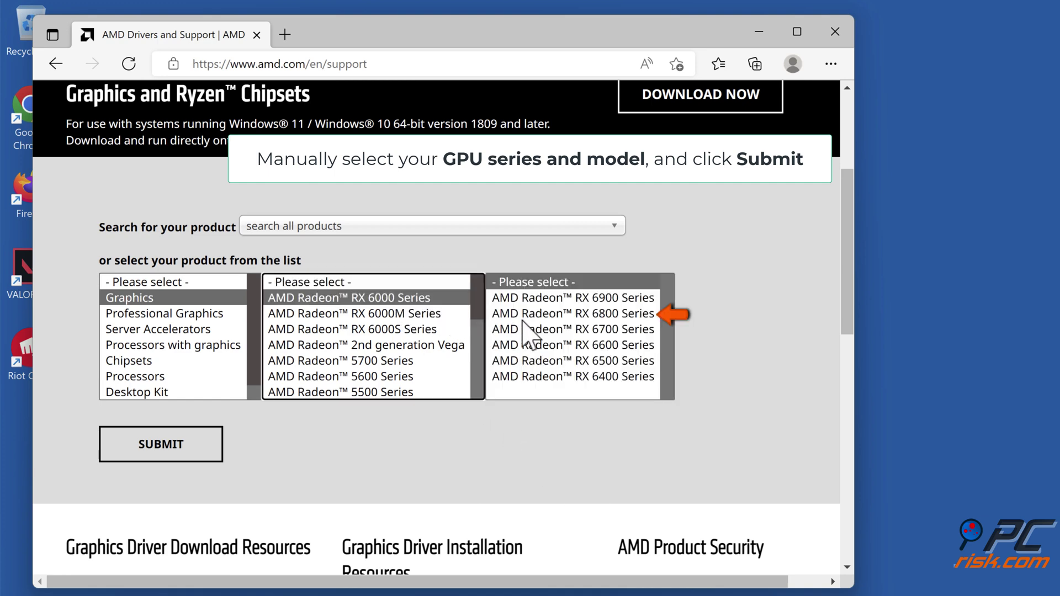
{"action": "left_click", "coordinate": [563, 316]}
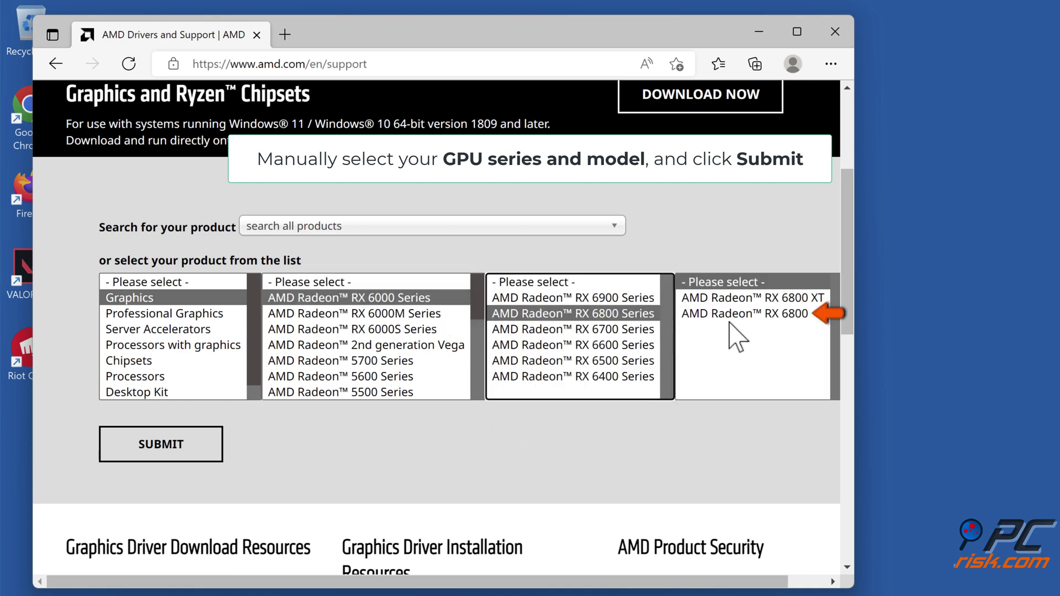
{"action": "left_click", "coordinate": [743, 314]}
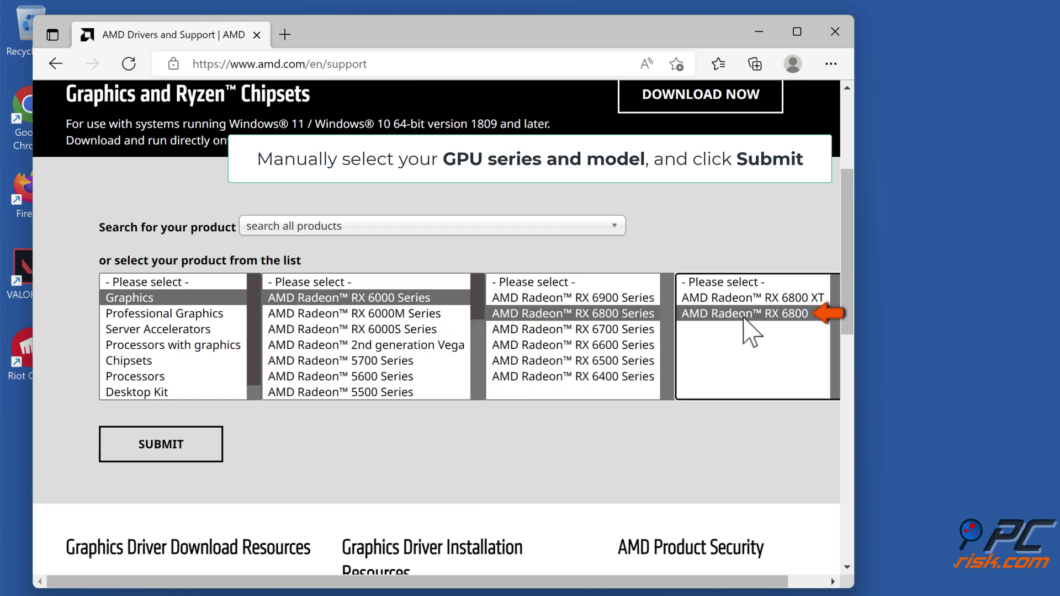
{"action": "left_click", "coordinate": [159, 448]}
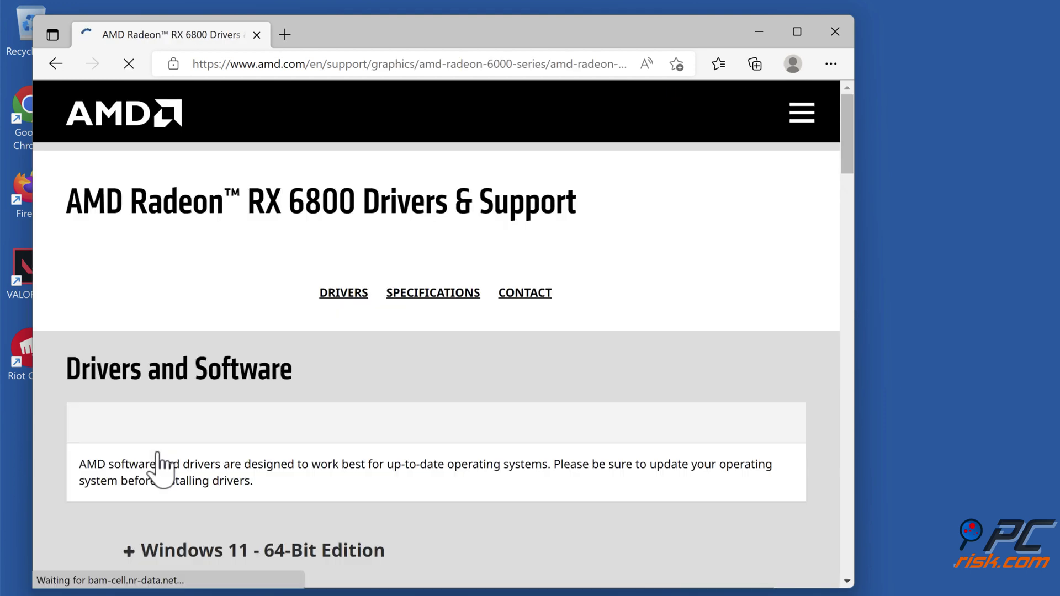
Step: Download Adrenalin 22.5.2 for Windows 11 64-bit and show it in the Downloads folder
{"action": "scroll", "coordinate": [270, 419], "scroll_direction": "down", "scroll_amount": 5}
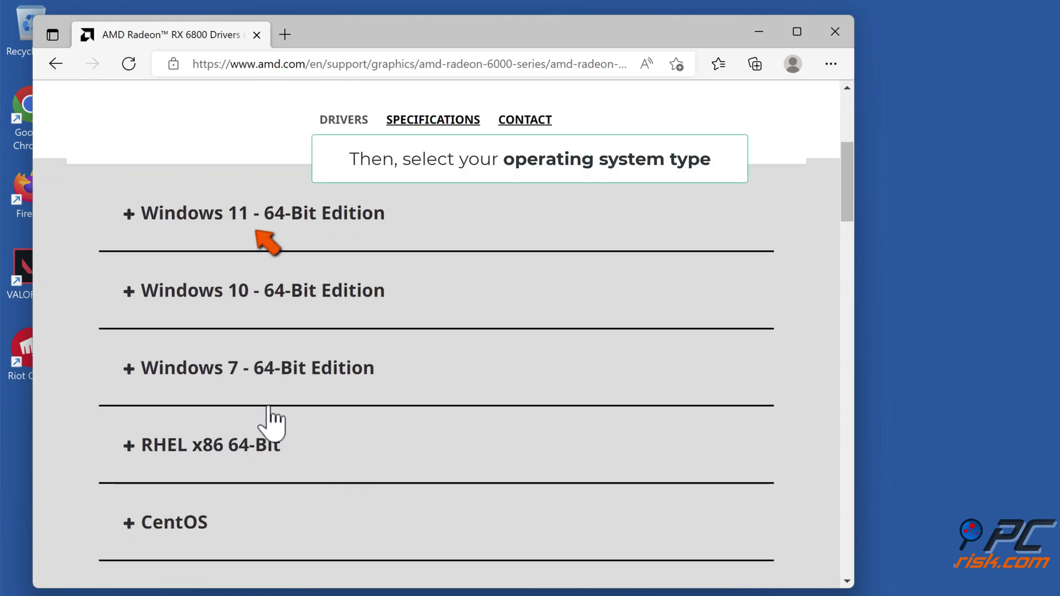
{"action": "left_click", "coordinate": [273, 226]}
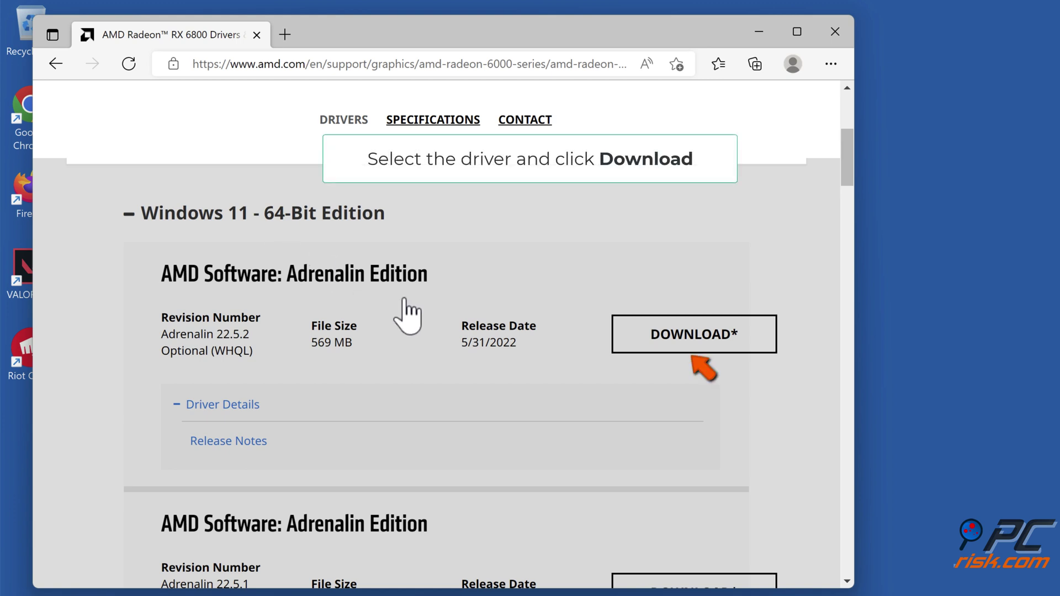
{"action": "left_click", "coordinate": [685, 353]}
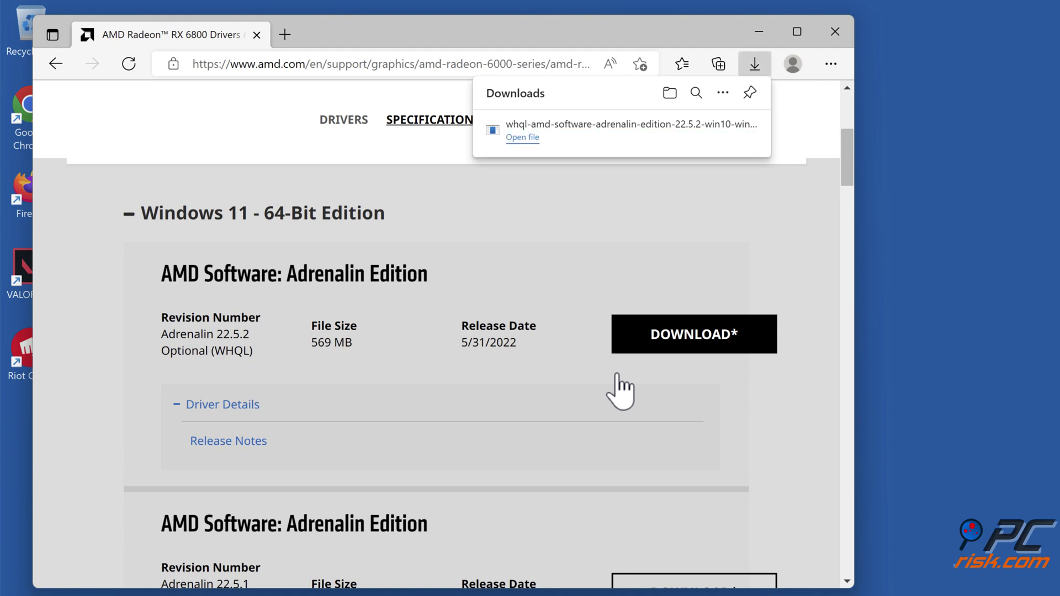
{"action": "left_click", "coordinate": [669, 94]}
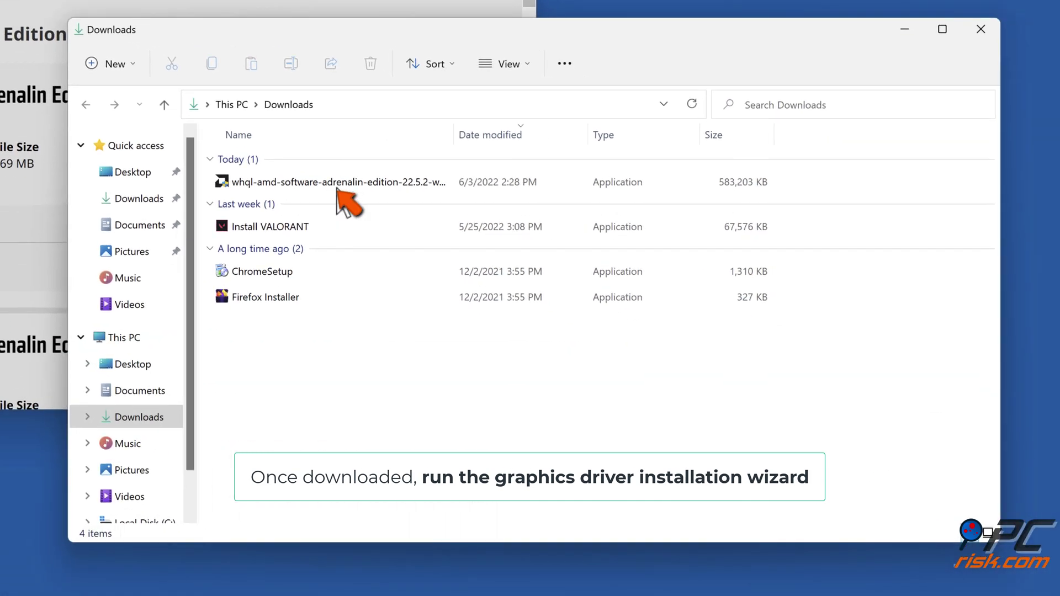
Step: Select the 583,203 KB Adrenalin installer in Downloads, then close File Explorer and Edge
{"action": "left_click", "coordinate": [337, 187]}
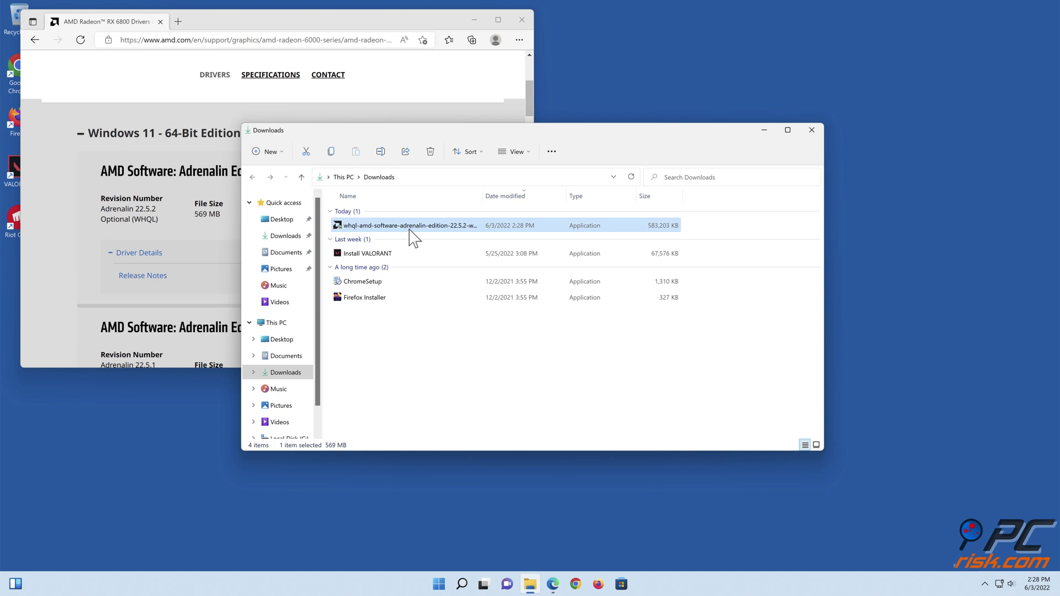
{"action": "left_click", "coordinate": [810, 130]}
{"action": "left_click", "coordinate": [522, 20]}
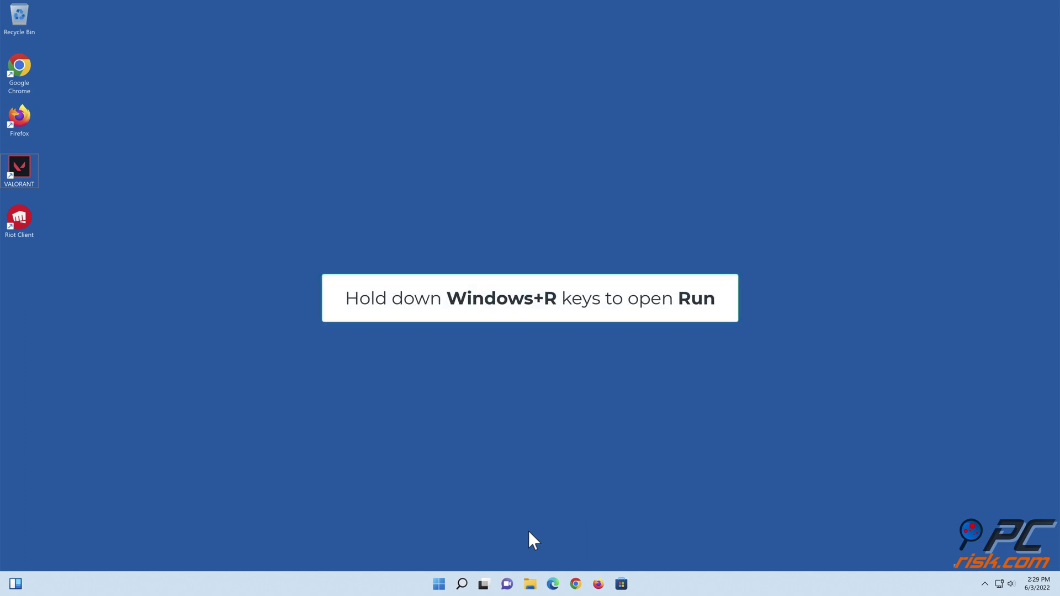
Step: Run sfc /scannow in an administrator Command Prompt until it finds no integrity violations
{"action": "key", "text": "super+r"}
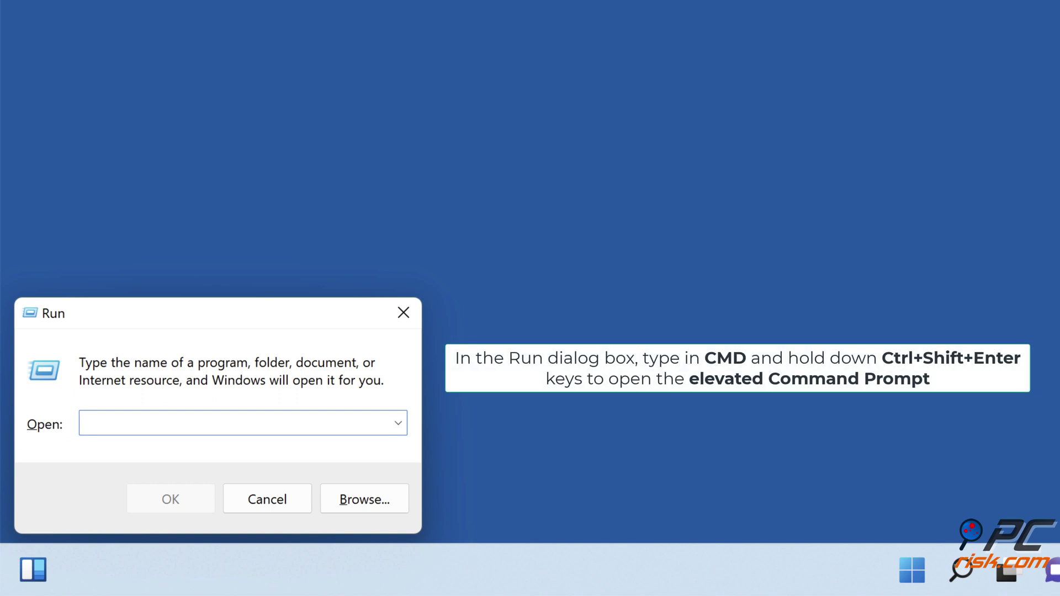
{"action": "type", "text": "cmd"}
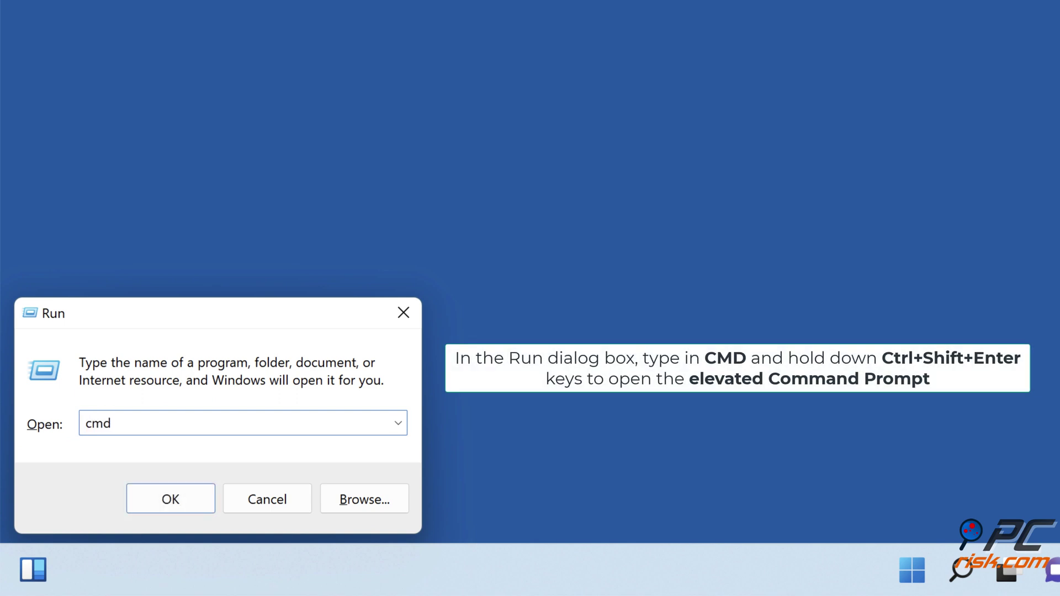
{"action": "key", "text": "ctrl+shift+Return"}
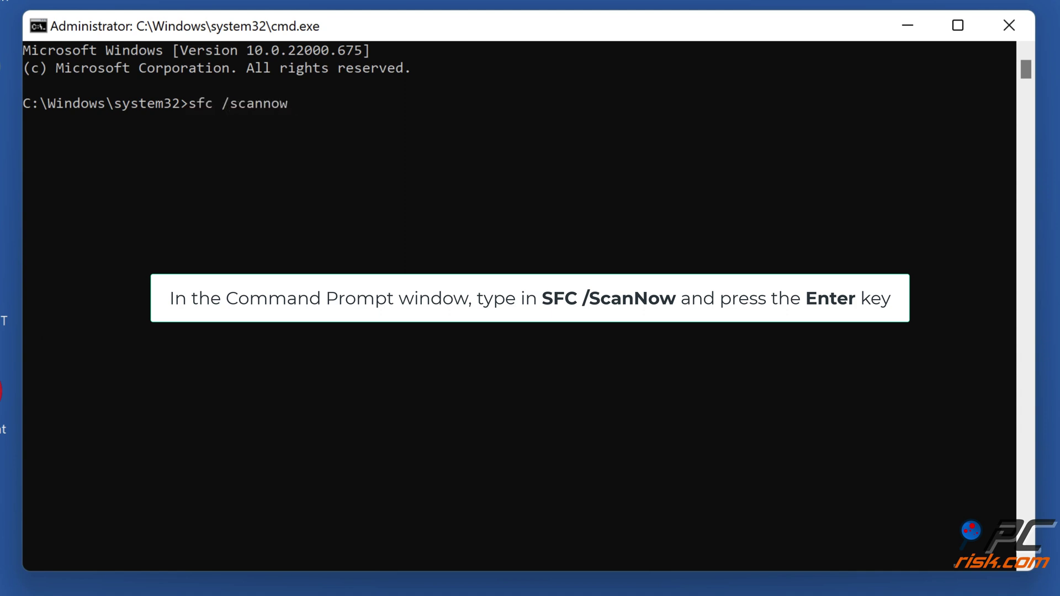
{"action": "key", "text": "Return"}
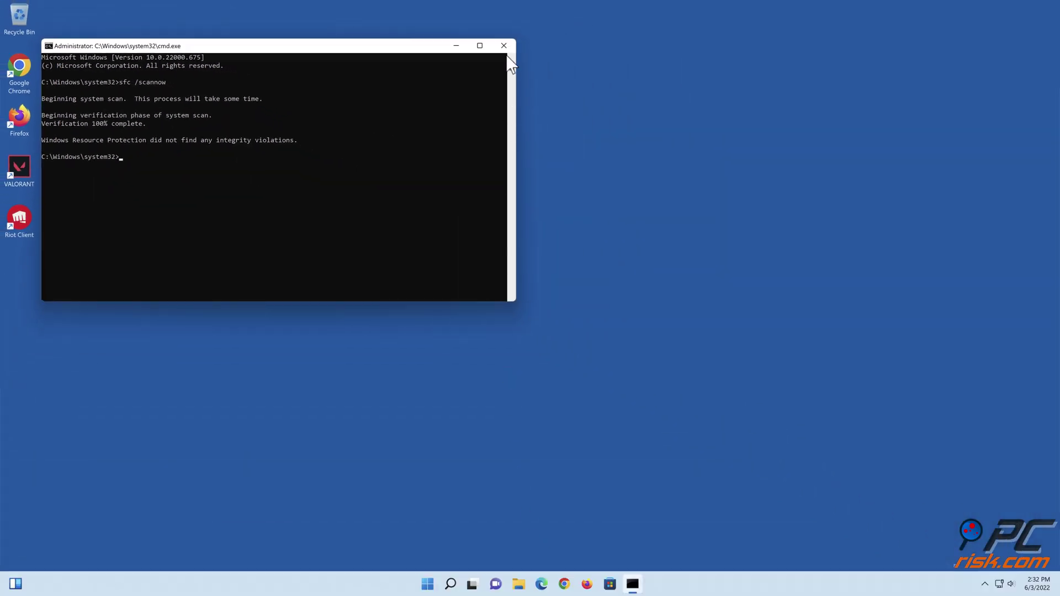
Step: Close the Command Prompt and restart the PC from the Start menu's power options
{"action": "left_click", "coordinate": [503, 46]}
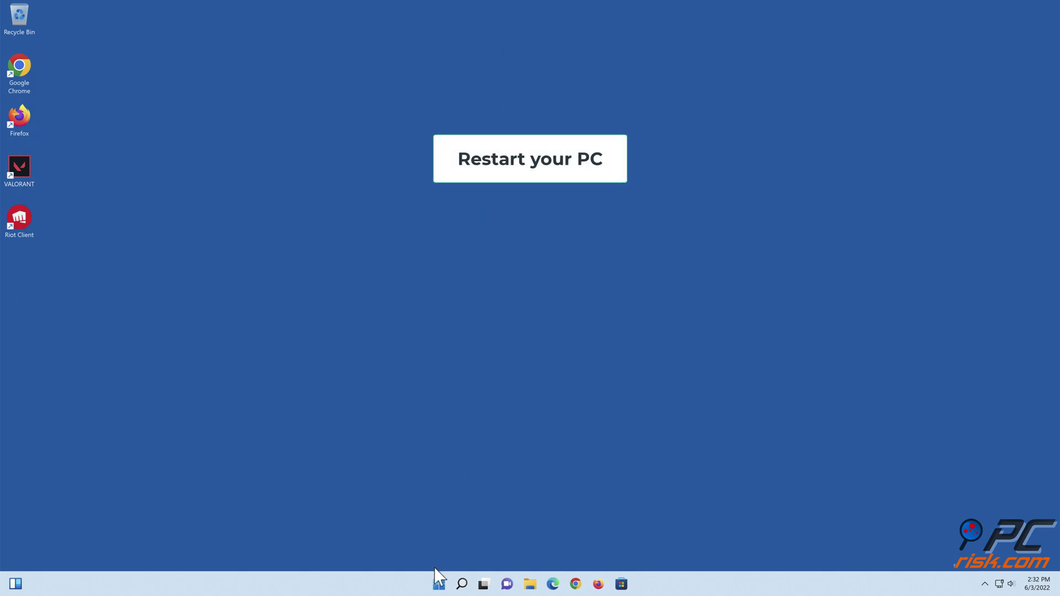
{"action": "left_click", "coordinate": [440, 585]}
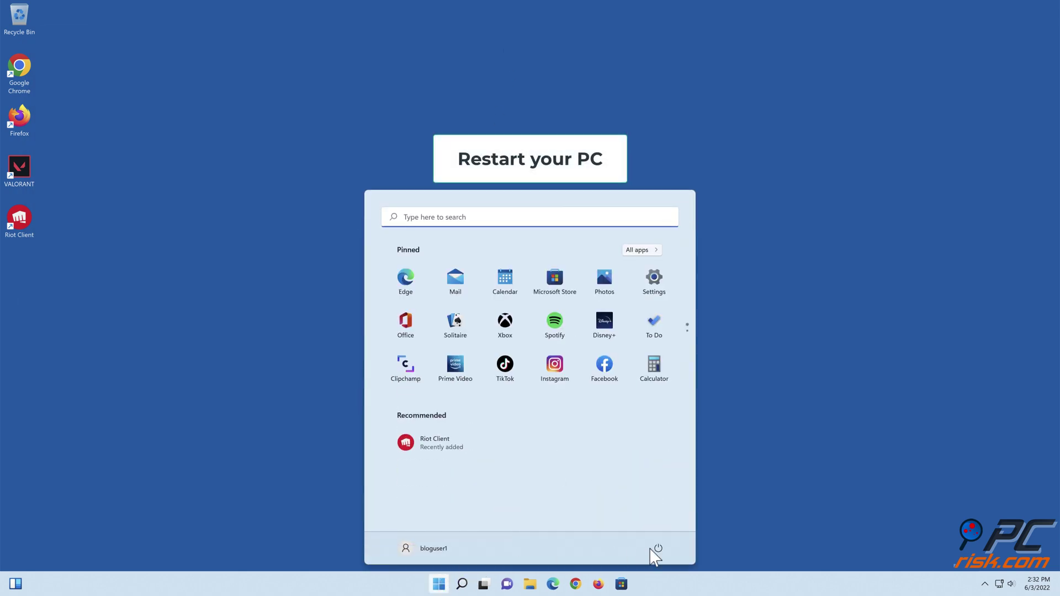
{"action": "left_click", "coordinate": [658, 548]}
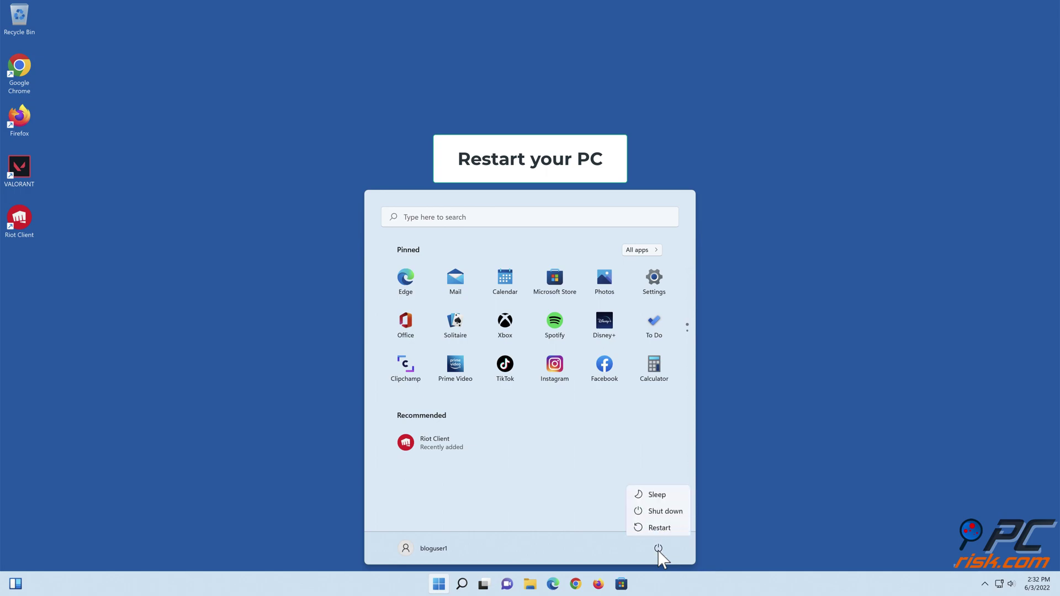
{"action": "left_click", "coordinate": [662, 529]}
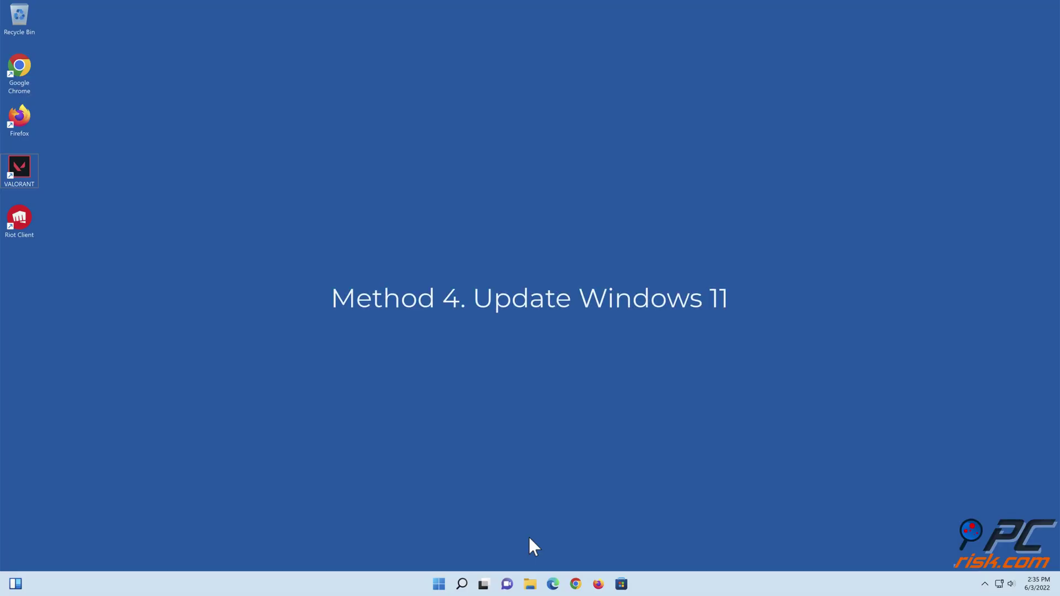
Step: Check Windows Update, install the 2022-05 Cumulative Update KB5014019, and restart to apply it
{"action": "right_click", "coordinate": [440, 588]}
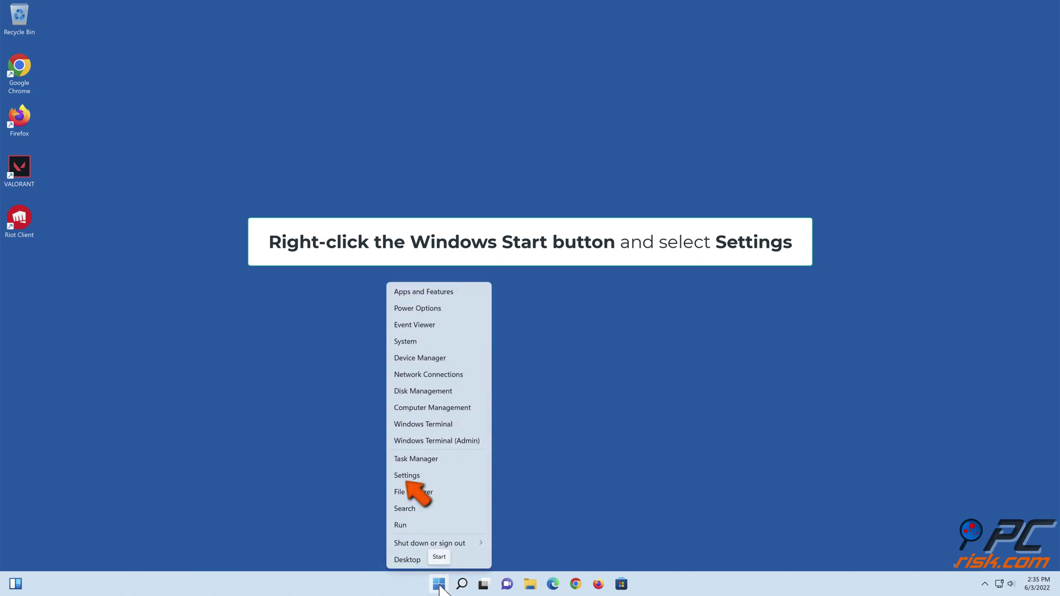
{"action": "left_click", "coordinate": [405, 476]}
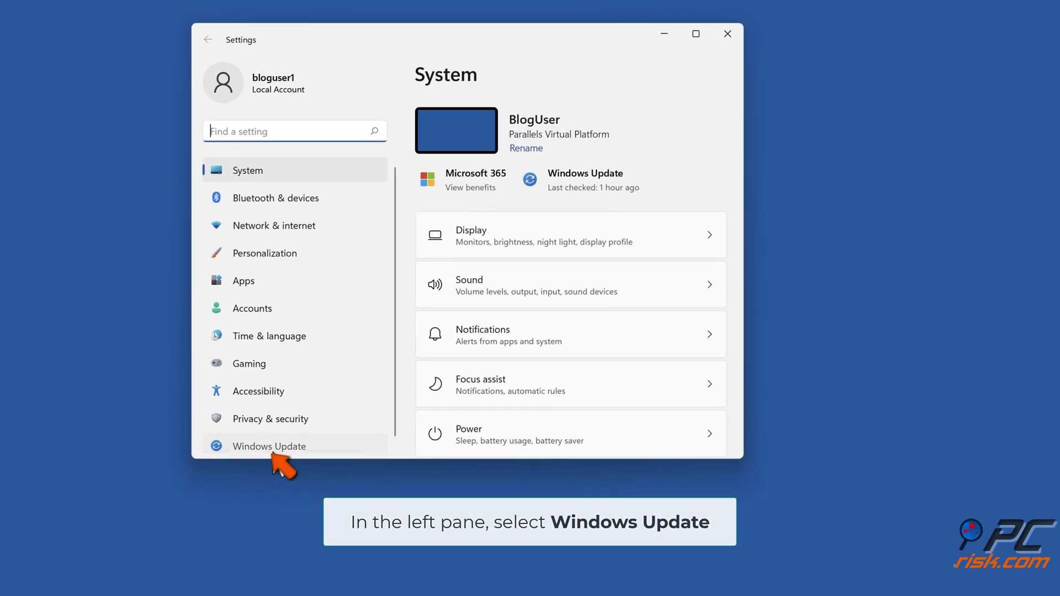
{"action": "left_click", "coordinate": [272, 450]}
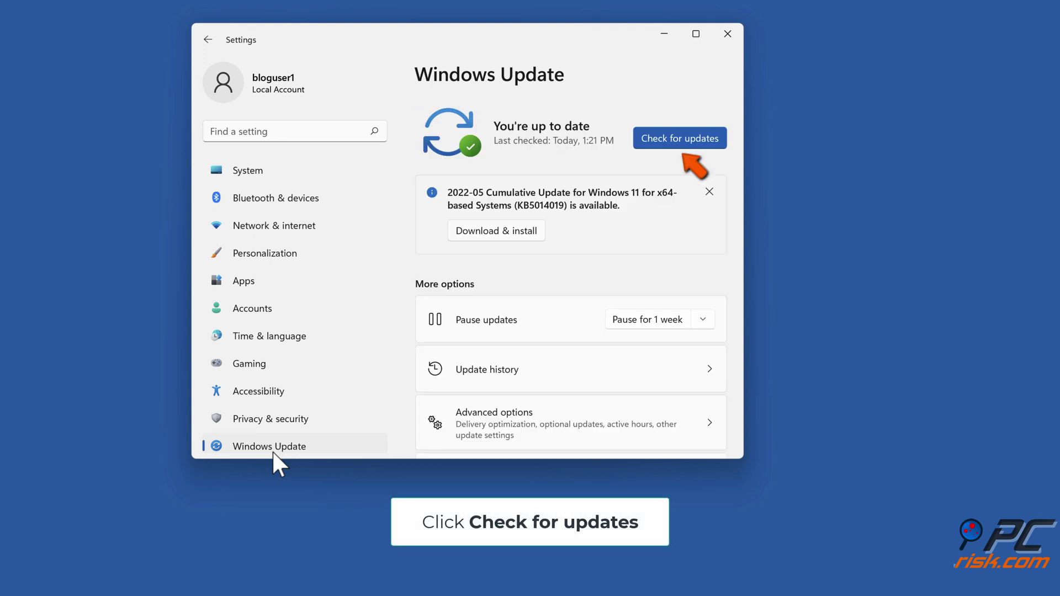
{"action": "left_click", "coordinate": [679, 138]}
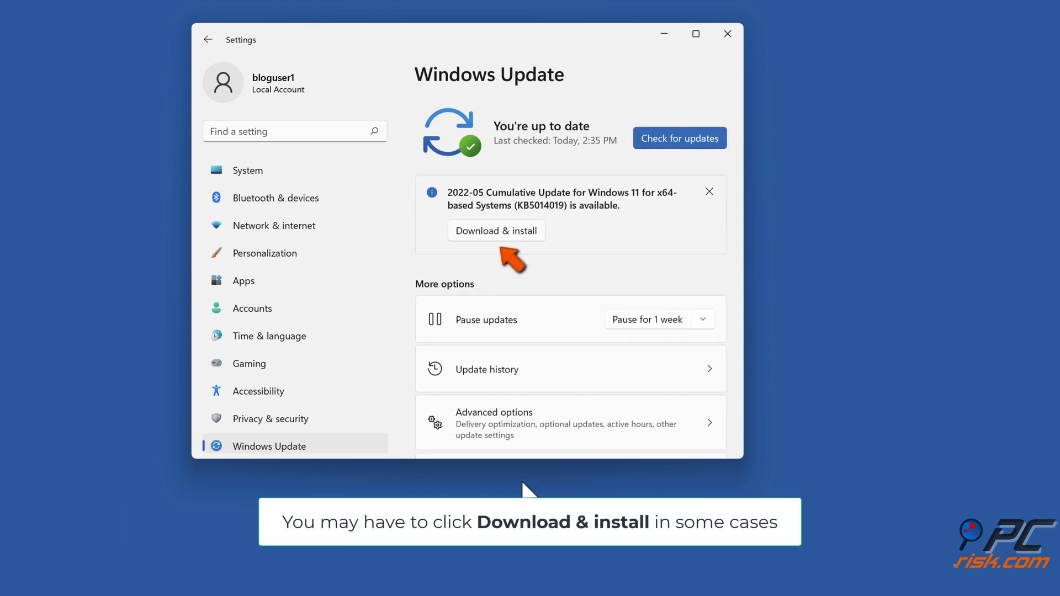
{"action": "left_click", "coordinate": [496, 236]}
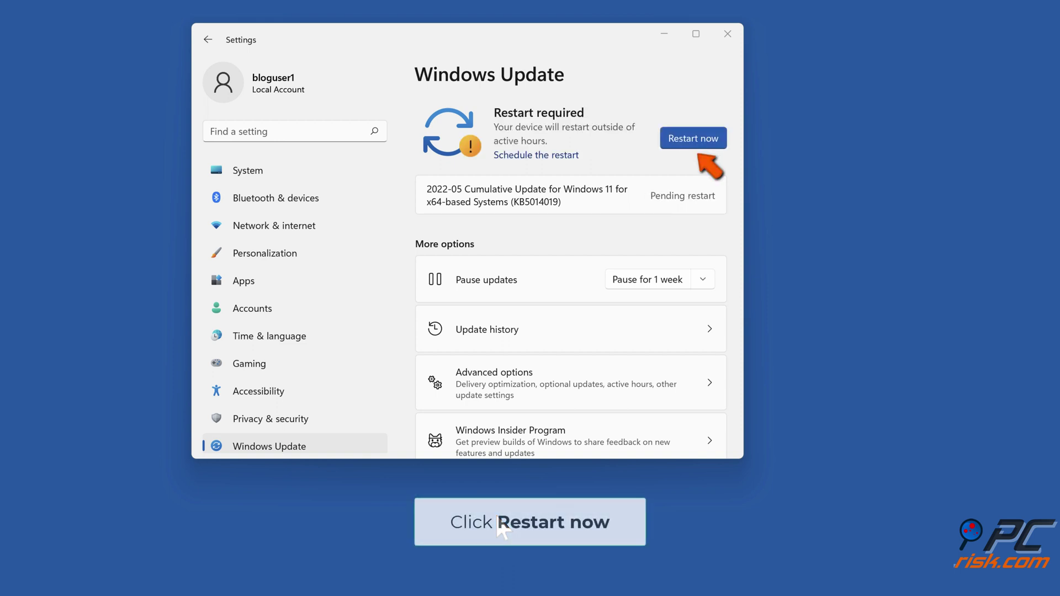
{"action": "left_click", "coordinate": [687, 148]}
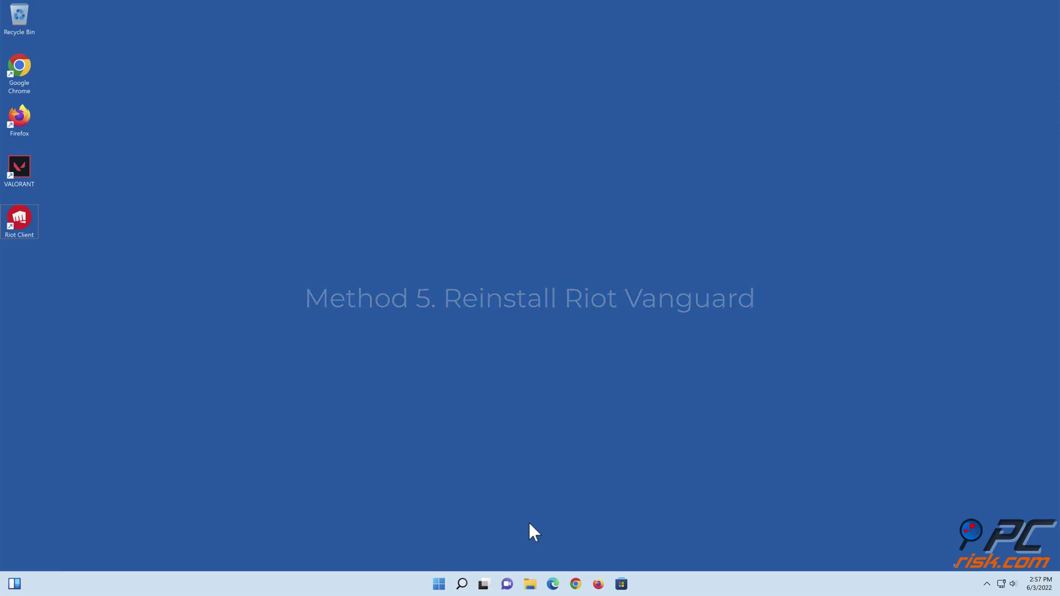
Step: Uninstall Riot Vanguard from the Apps & features list, then close Settings
{"action": "right_click", "coordinate": [440, 584]}
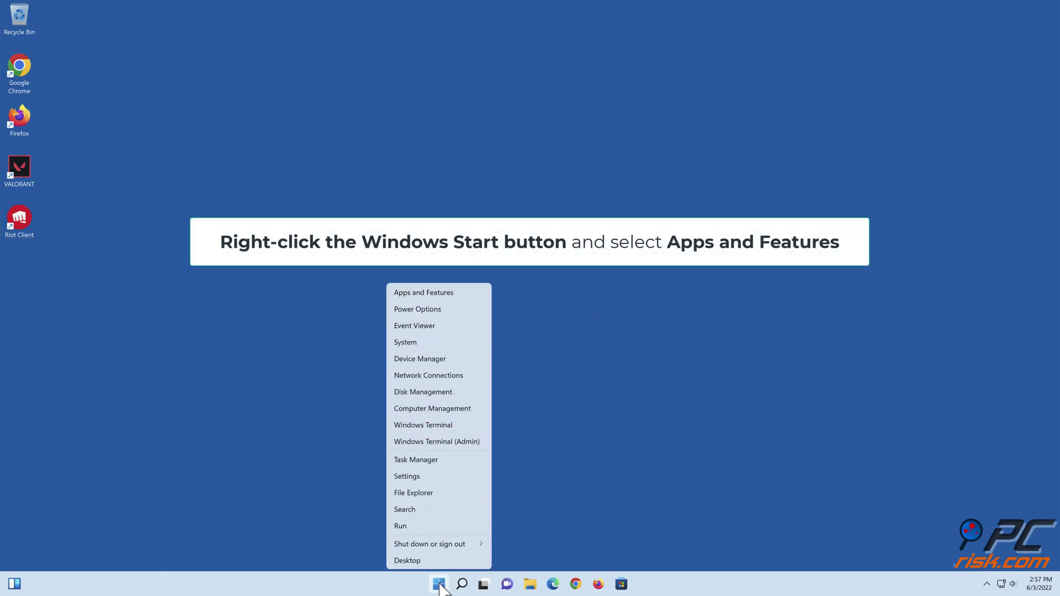
{"action": "left_click", "coordinate": [422, 293]}
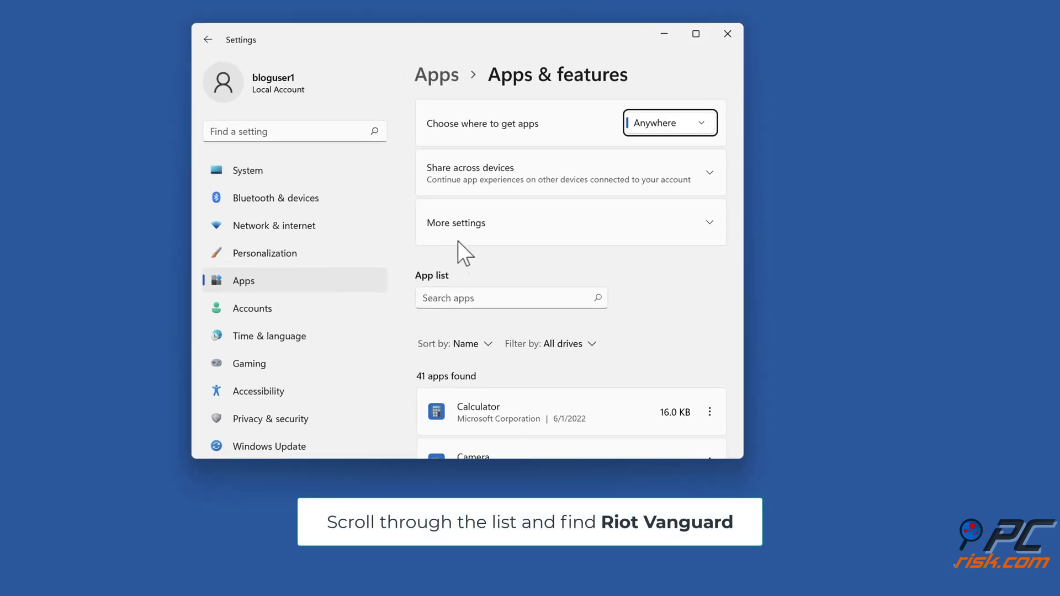
{"action": "scroll", "coordinate": [630, 255], "scroll_direction": "down", "scroll_amount": 20}
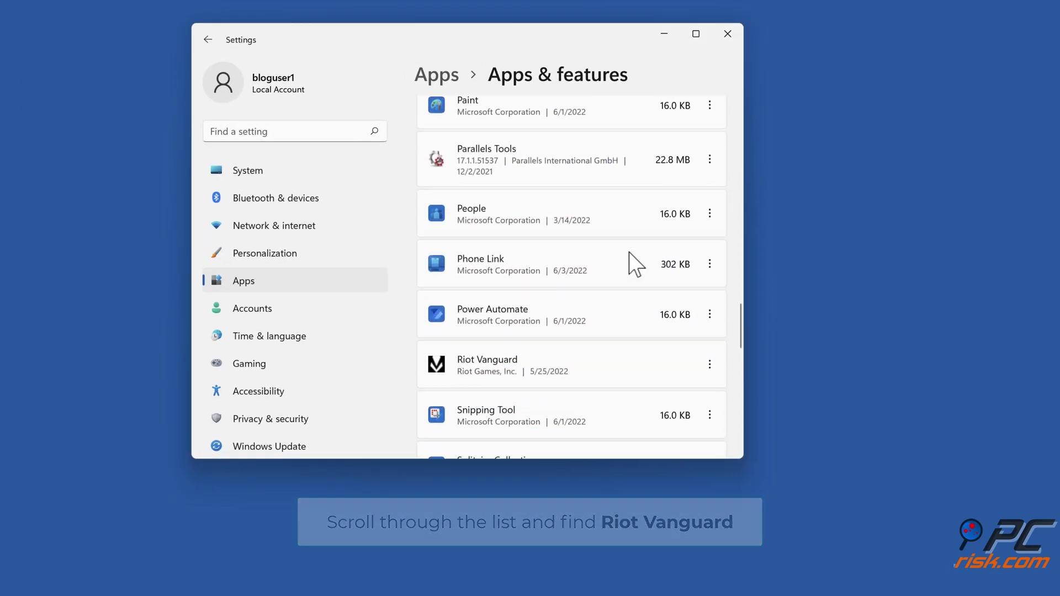
{"action": "scroll", "coordinate": [629, 255], "scroll_direction": "down", "scroll_amount": 1}
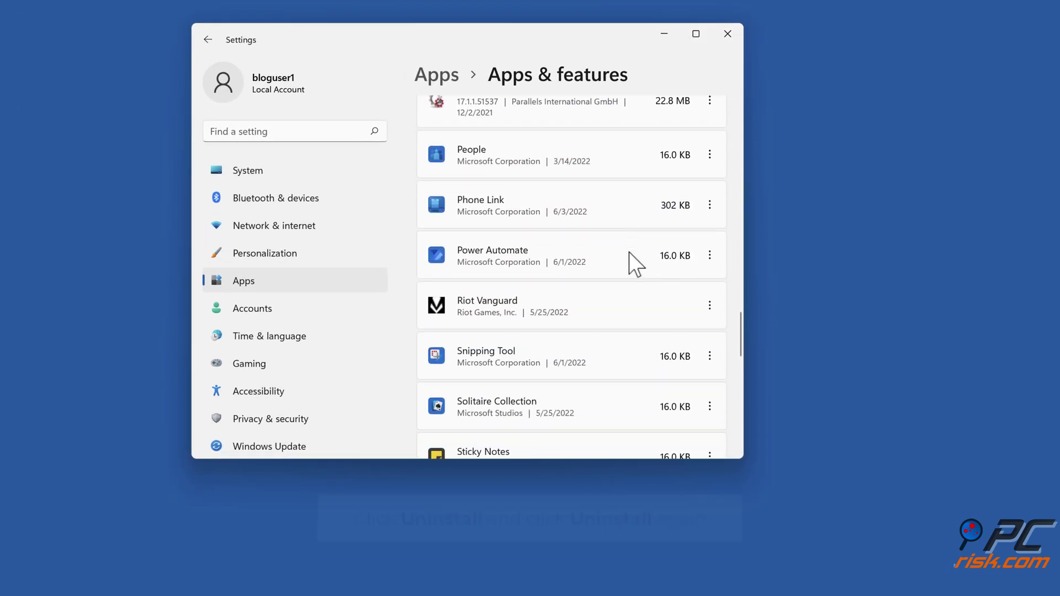
{"action": "left_click", "coordinate": [709, 307]}
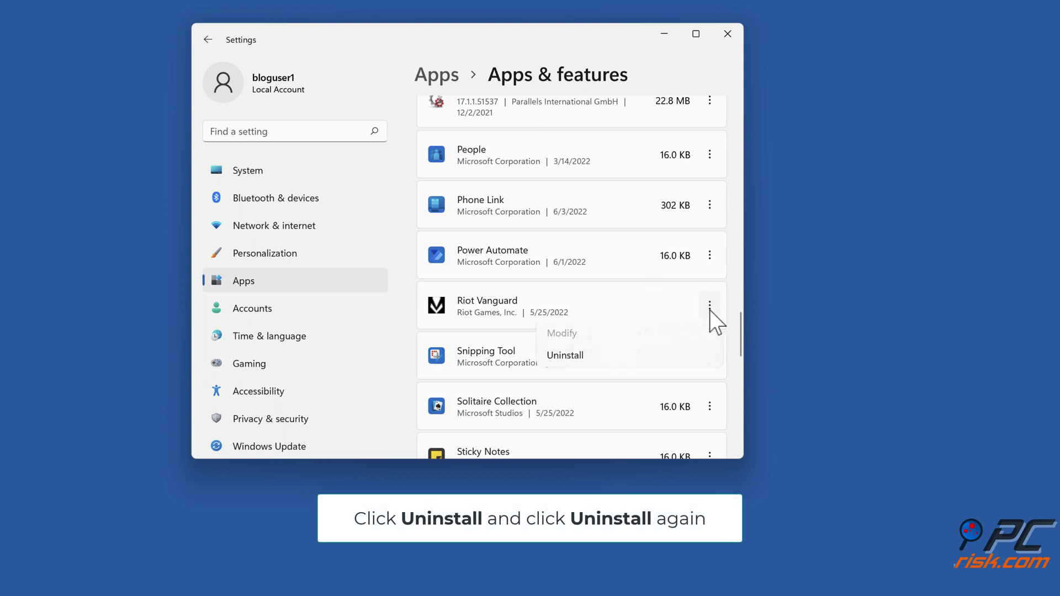
{"action": "left_click", "coordinate": [568, 359]}
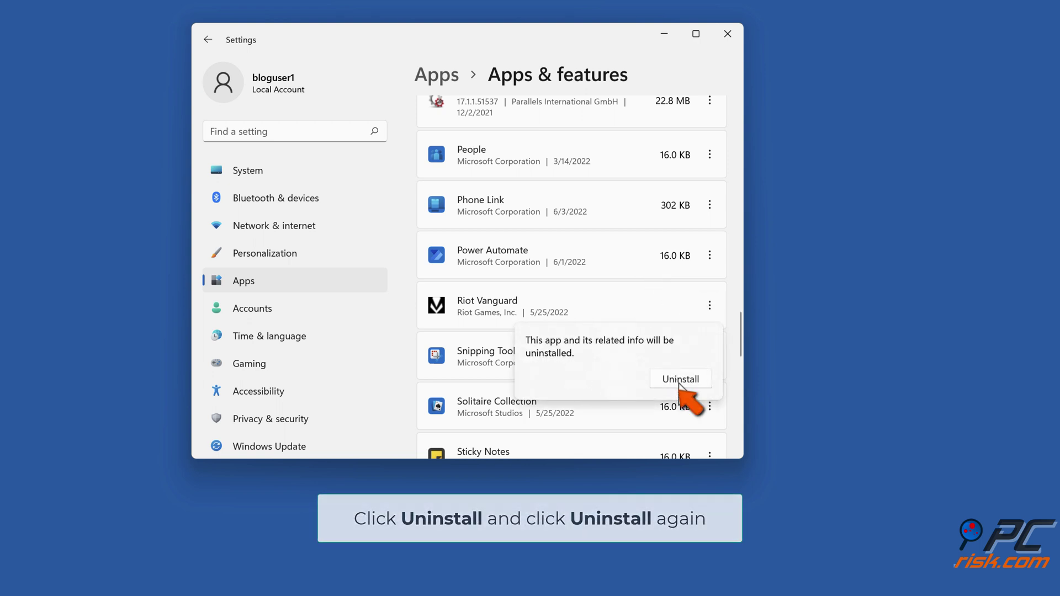
{"action": "left_click", "coordinate": [680, 381]}
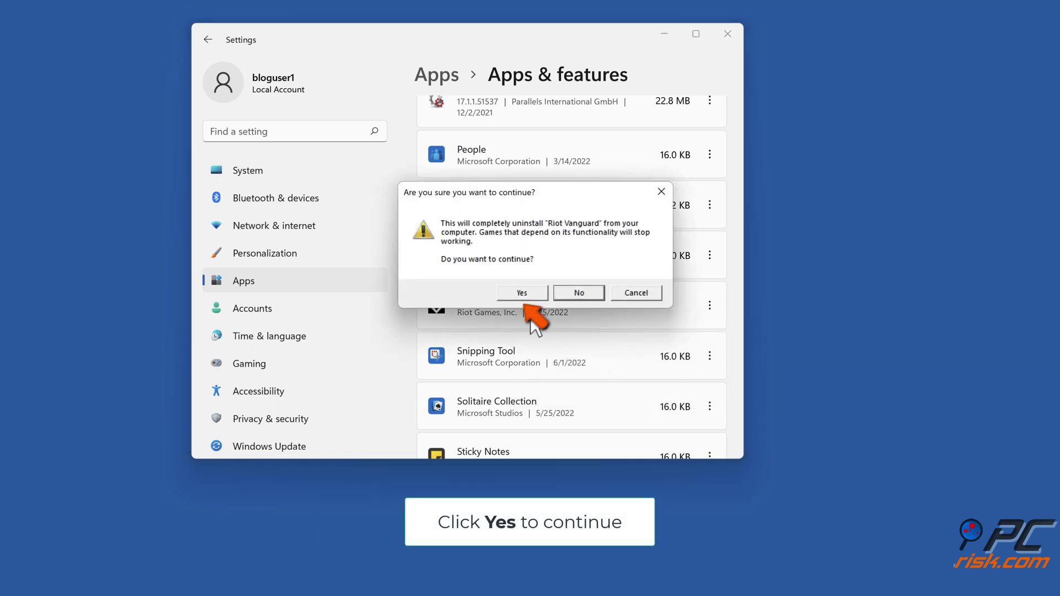
{"action": "left_click", "coordinate": [522, 296]}
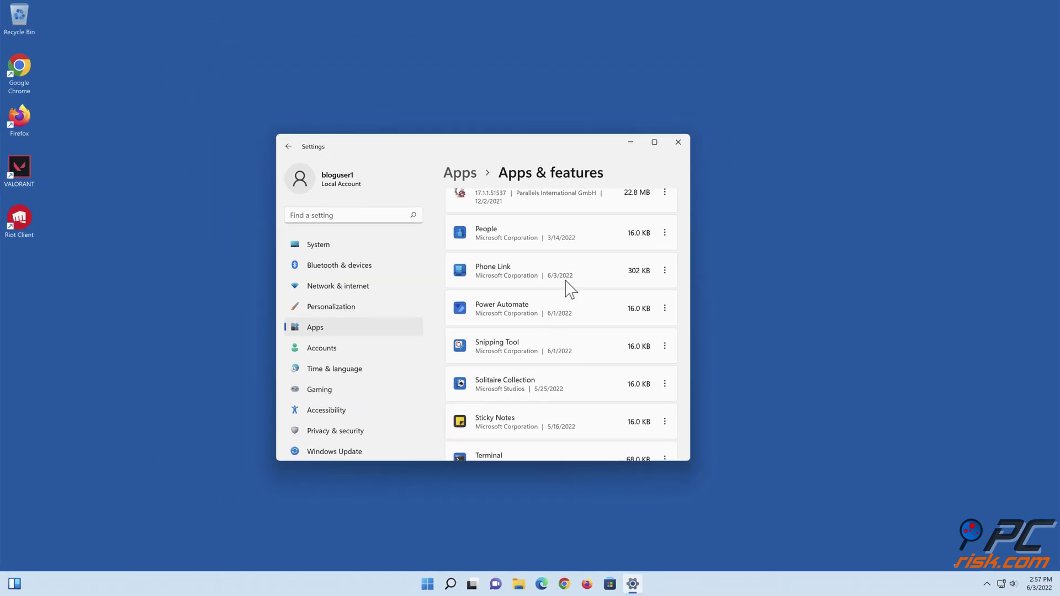
{"action": "left_click", "coordinate": [678, 142]}
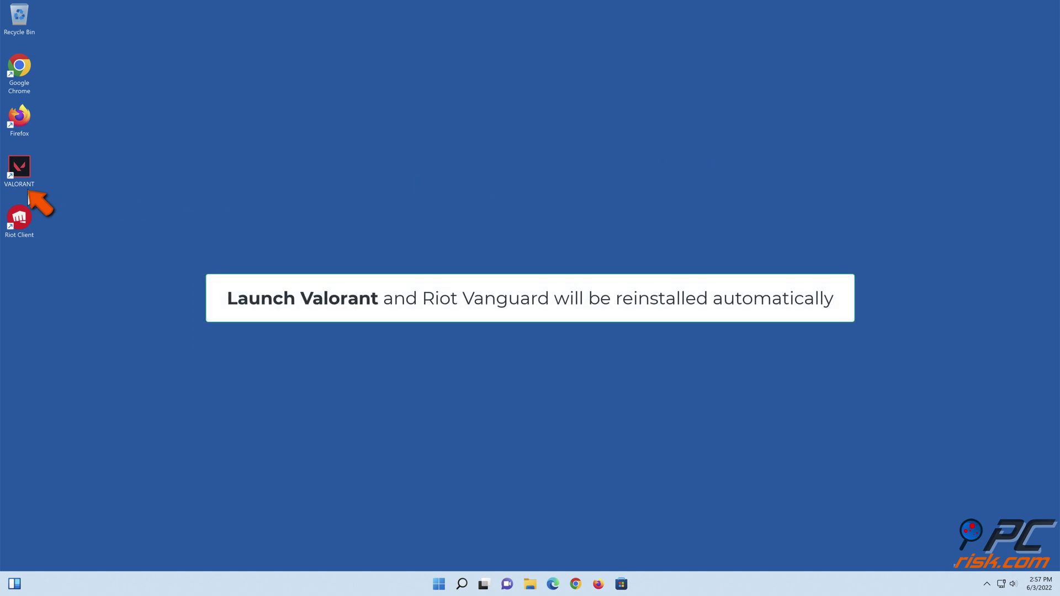
Step: Launch VALORANT from its desktop shortcut so Vanguard reinstalls, then close the launcher
{"action": "double_click", "coordinate": [23, 189]}
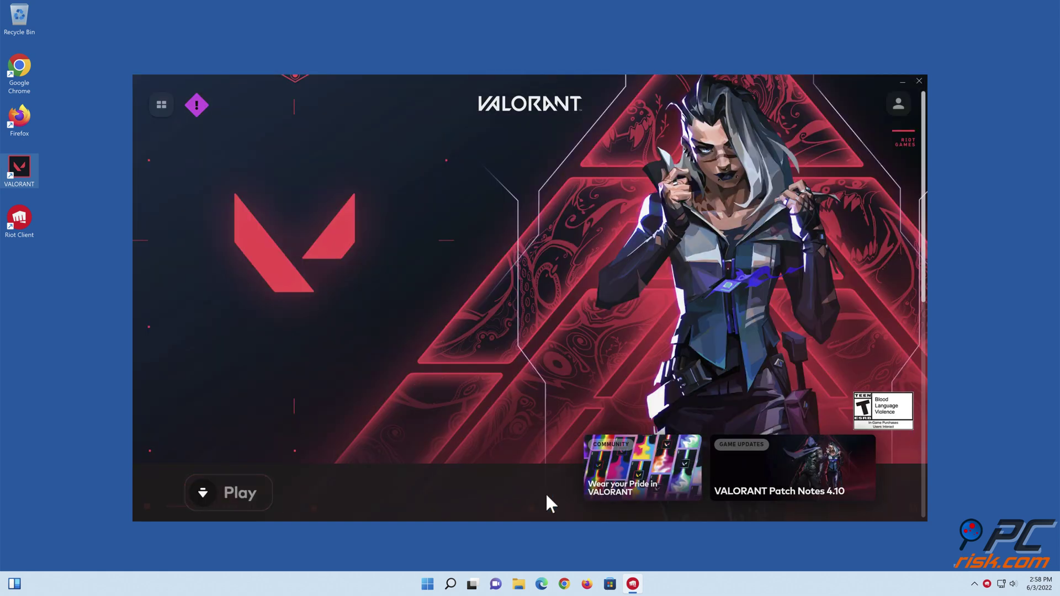
{"action": "left_click", "coordinate": [919, 81]}
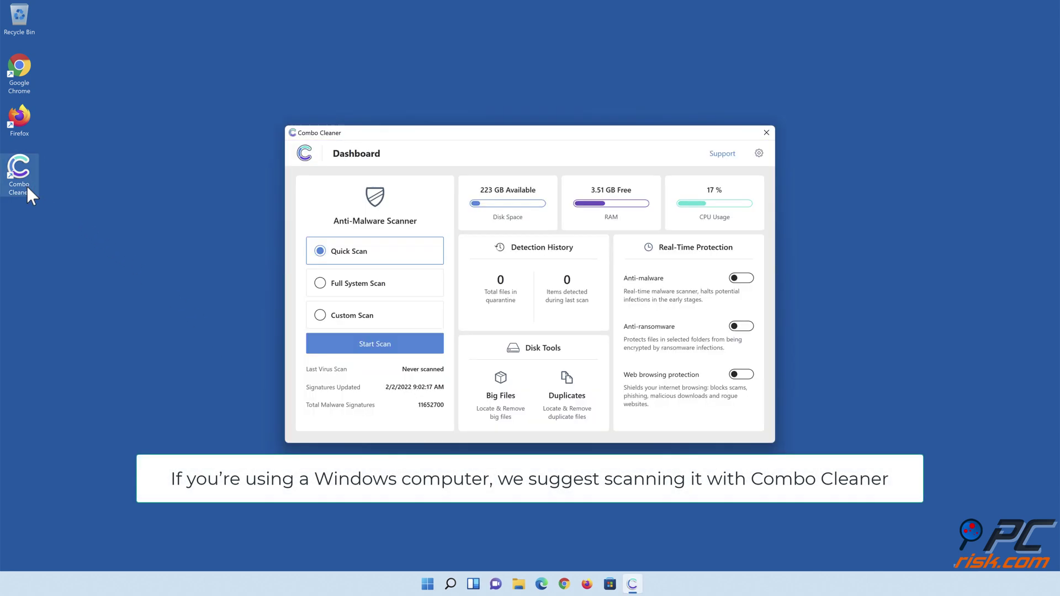
Step: Run a Combo Cleaner quick scan and quarantine the 323 detected threats
{"action": "left_click", "coordinate": [375, 352]}
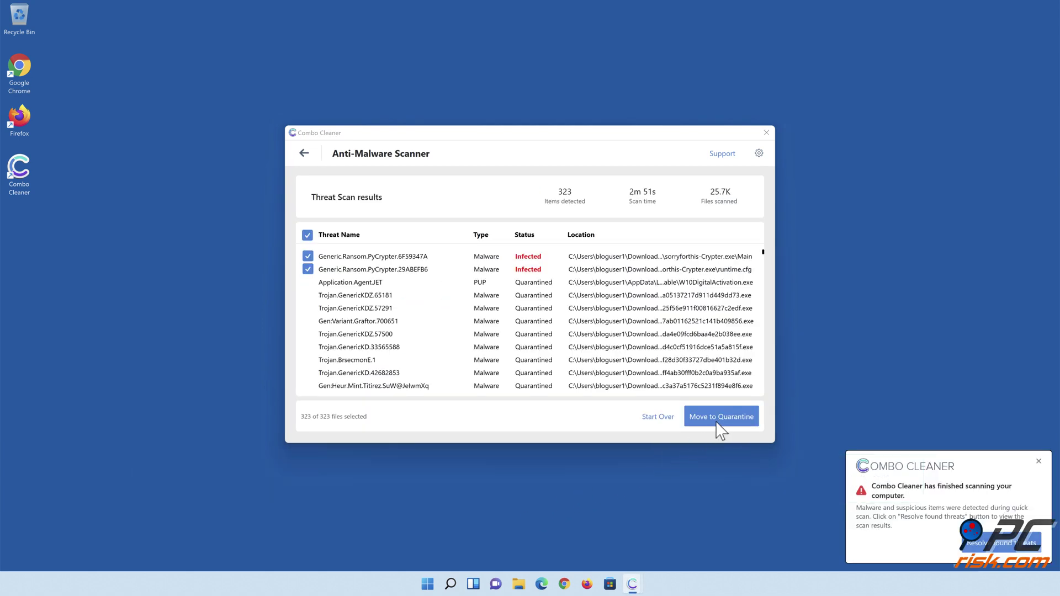
{"action": "left_click", "coordinate": [717, 421]}
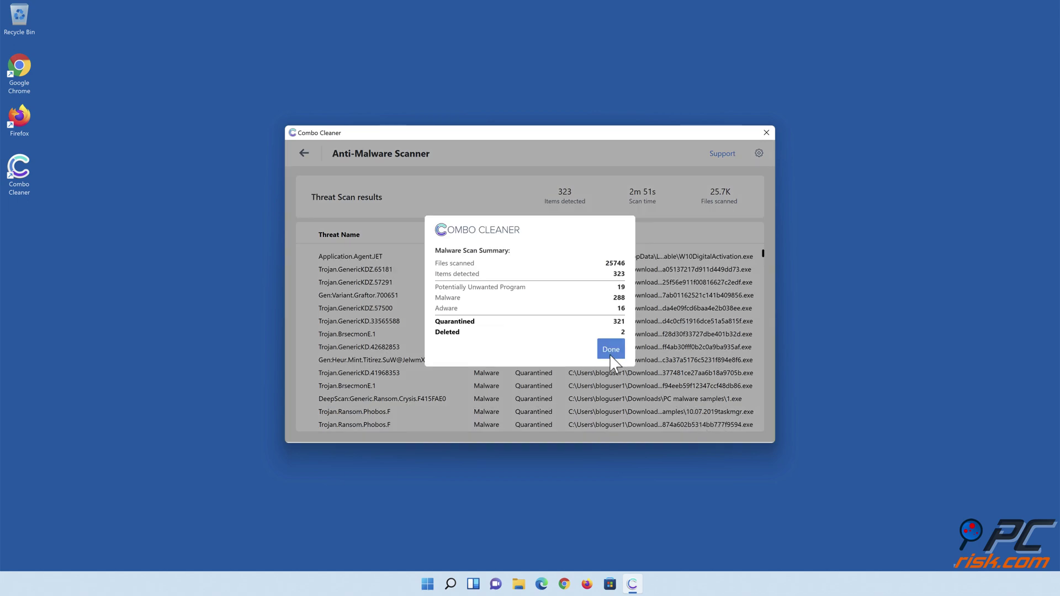
{"action": "left_click", "coordinate": [609, 355]}
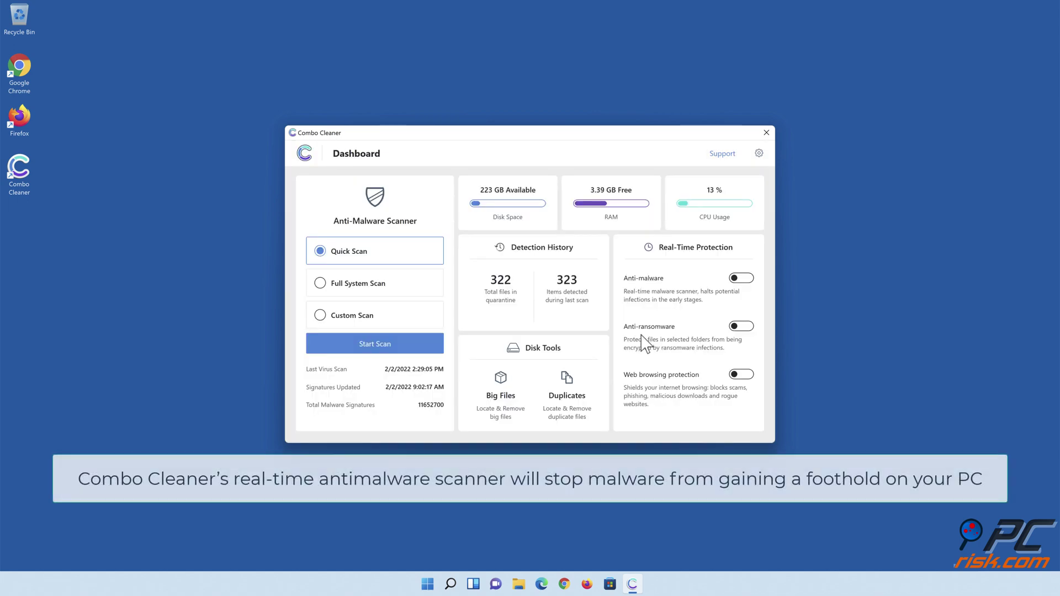
Step: Turn on real-time anti-malware and add the Documents folder to anti-ransomware protected folders
{"action": "left_click", "coordinate": [740, 279]}
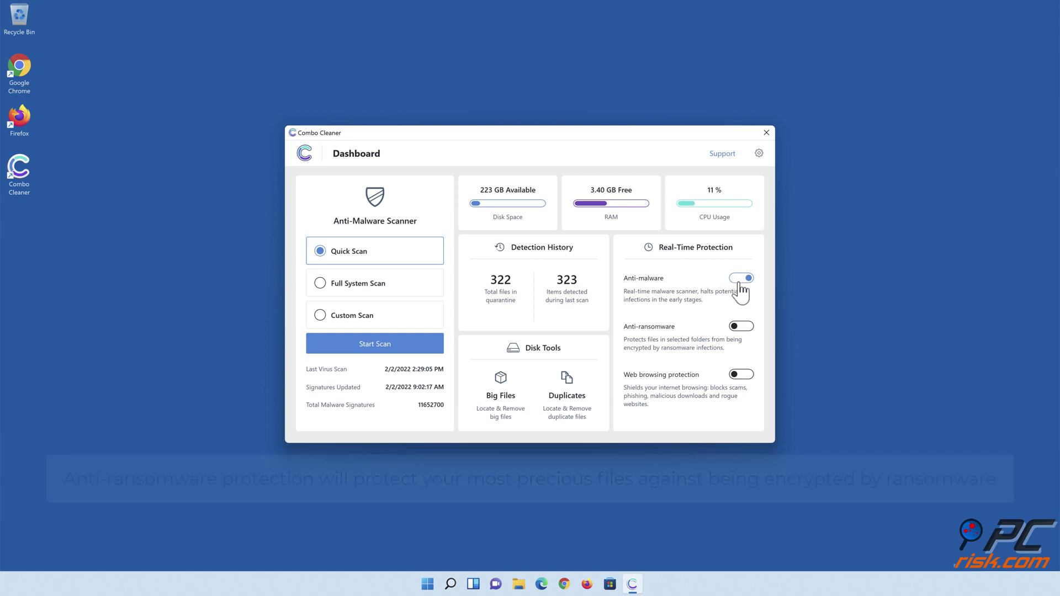
{"action": "left_click", "coordinate": [740, 327]}
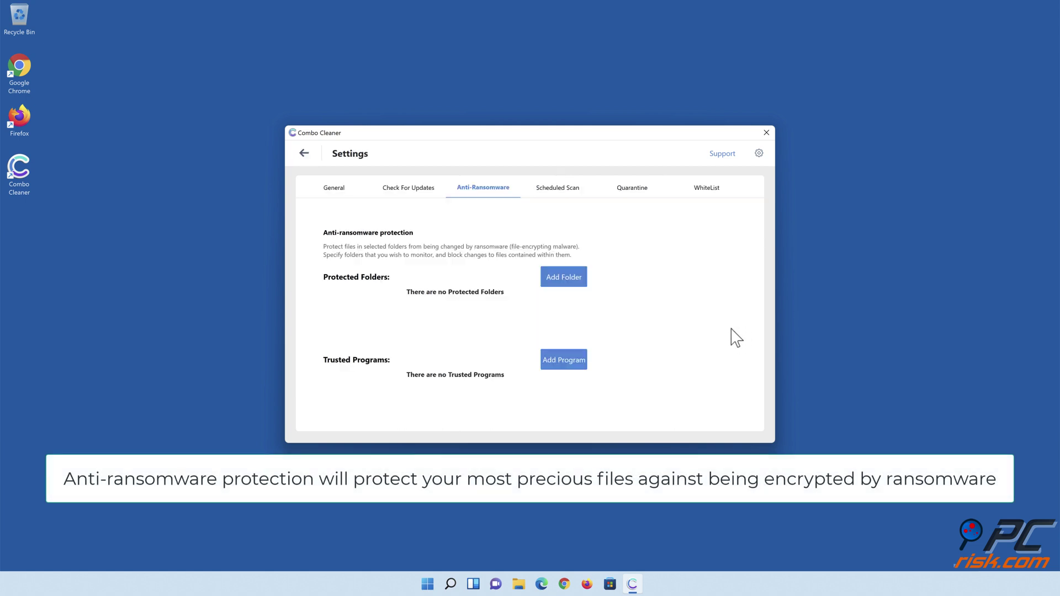
{"action": "left_click", "coordinate": [566, 283]}
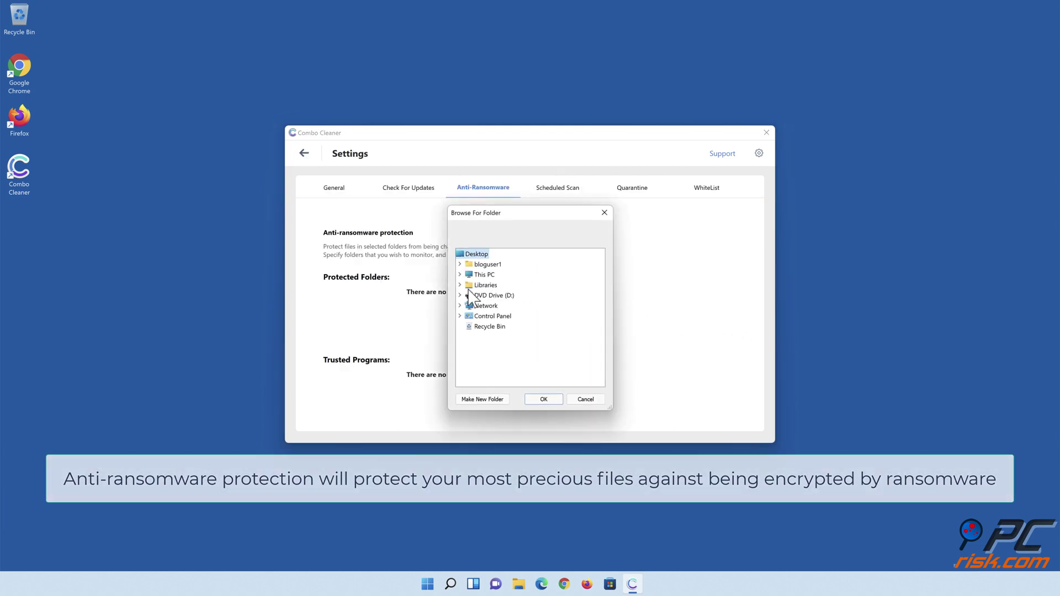
{"action": "left_click", "coordinate": [460, 285]}
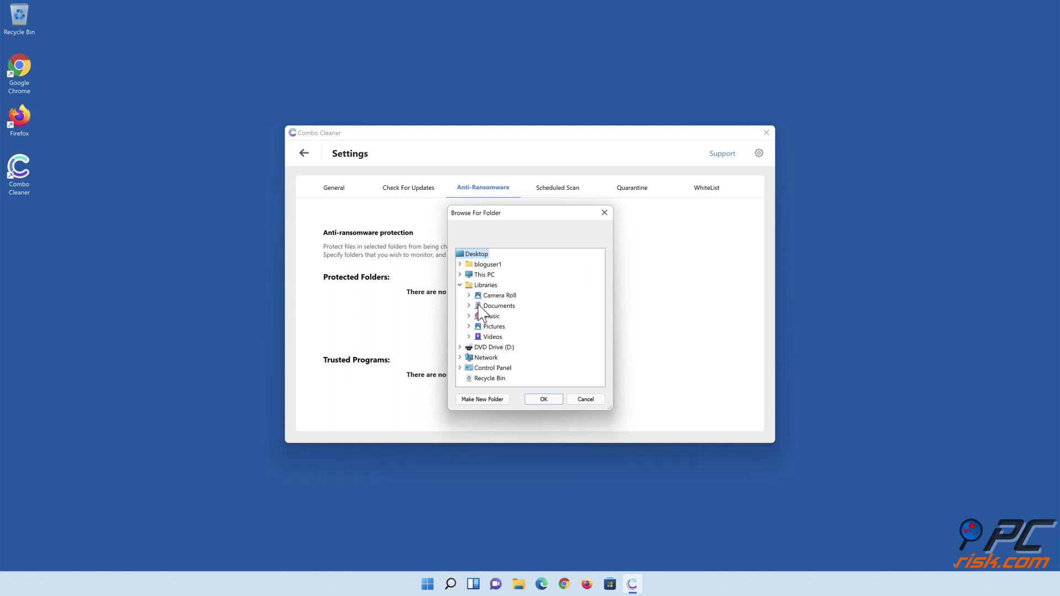
{"action": "left_click", "coordinate": [469, 306]}
{"action": "left_click", "coordinate": [493, 317]}
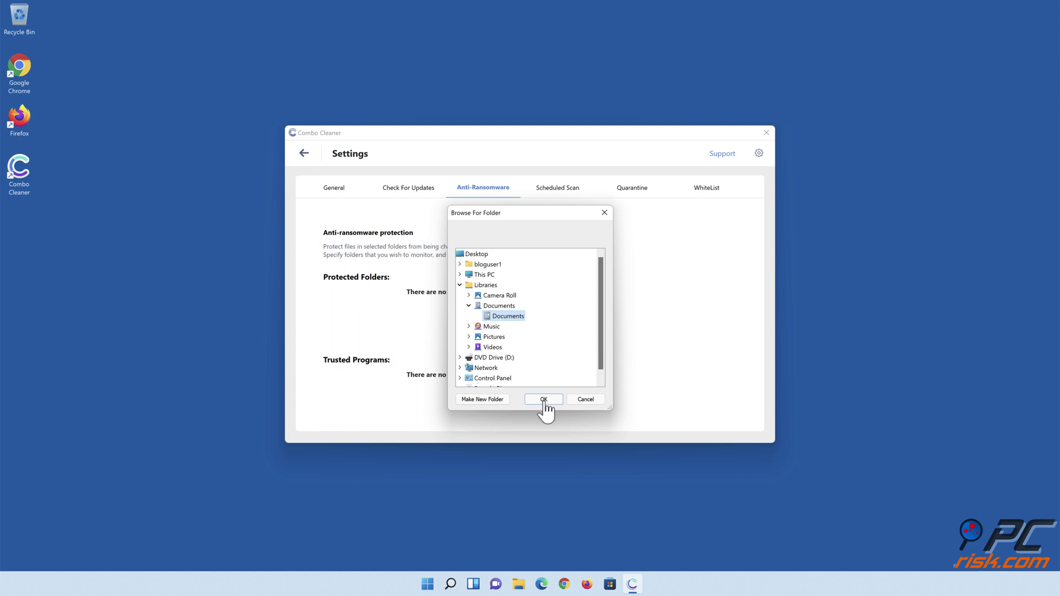
{"action": "left_click", "coordinate": [544, 399]}
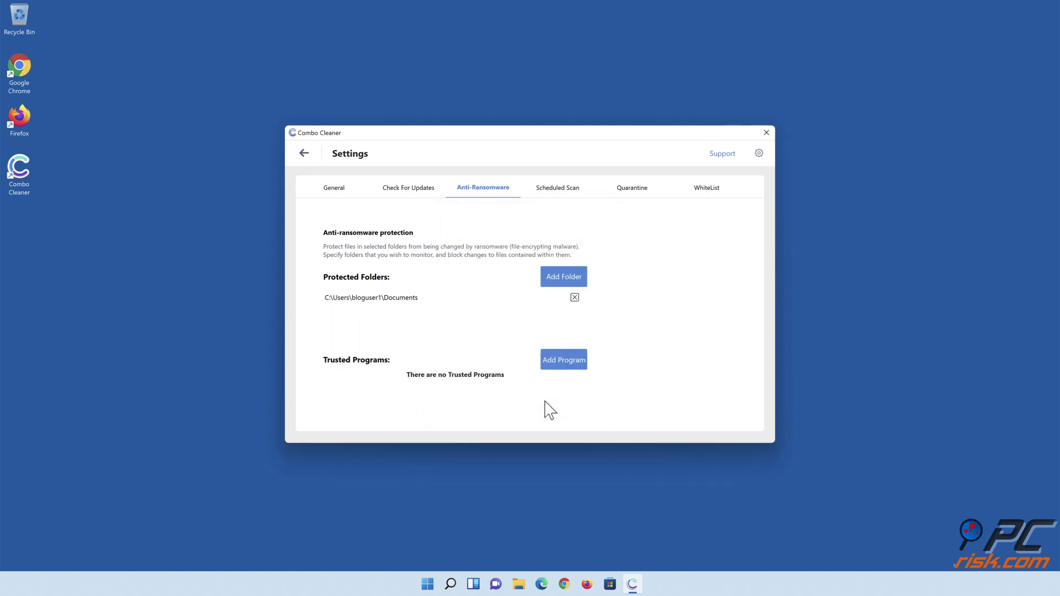
Step: Return to the Dashboard and switch on Web browsing protection
{"action": "left_click", "coordinate": [304, 154]}
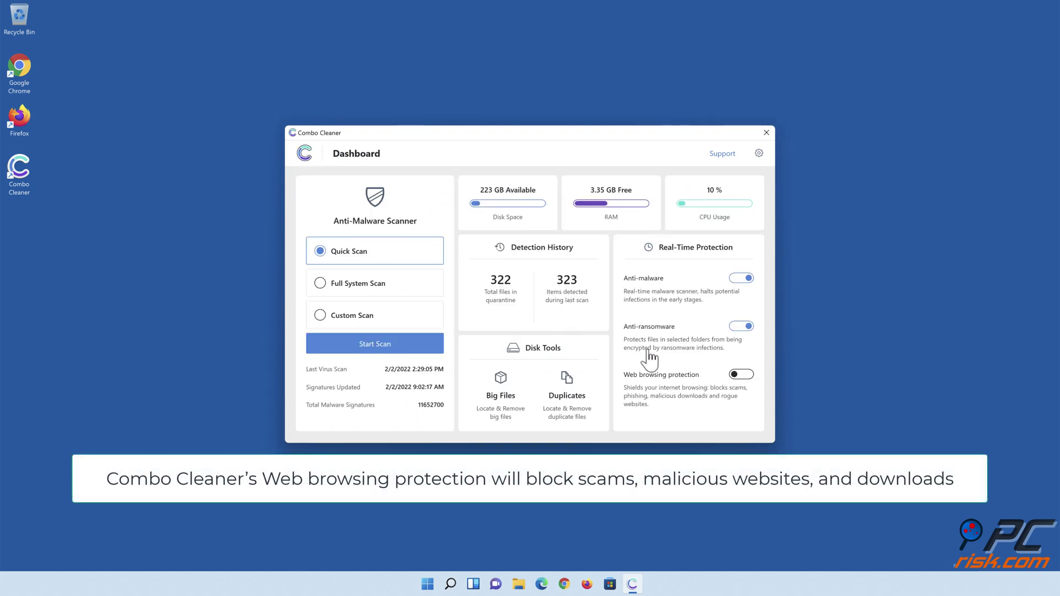
{"action": "left_click", "coordinate": [740, 378]}
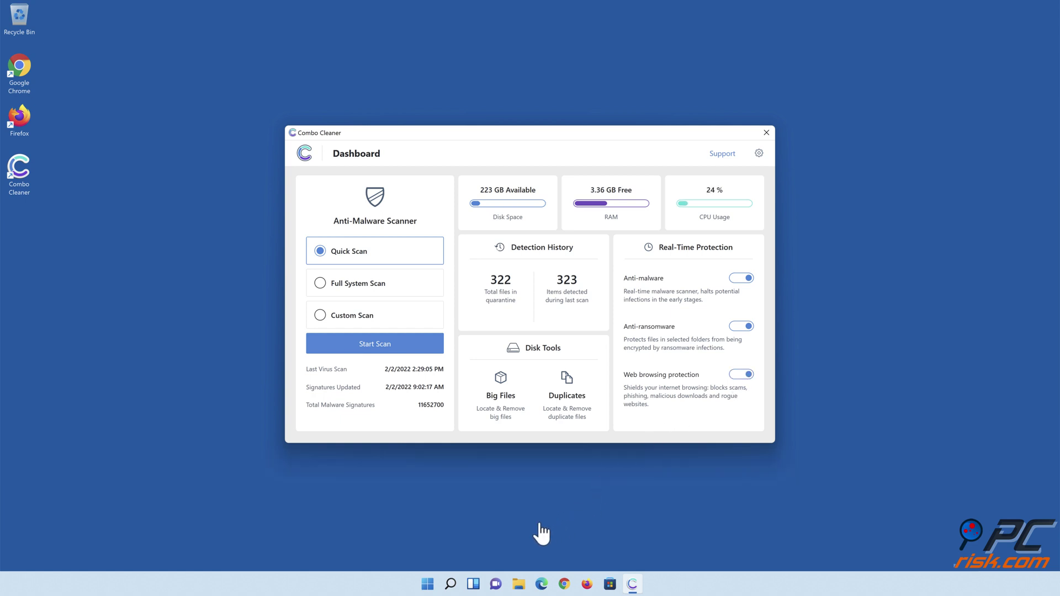